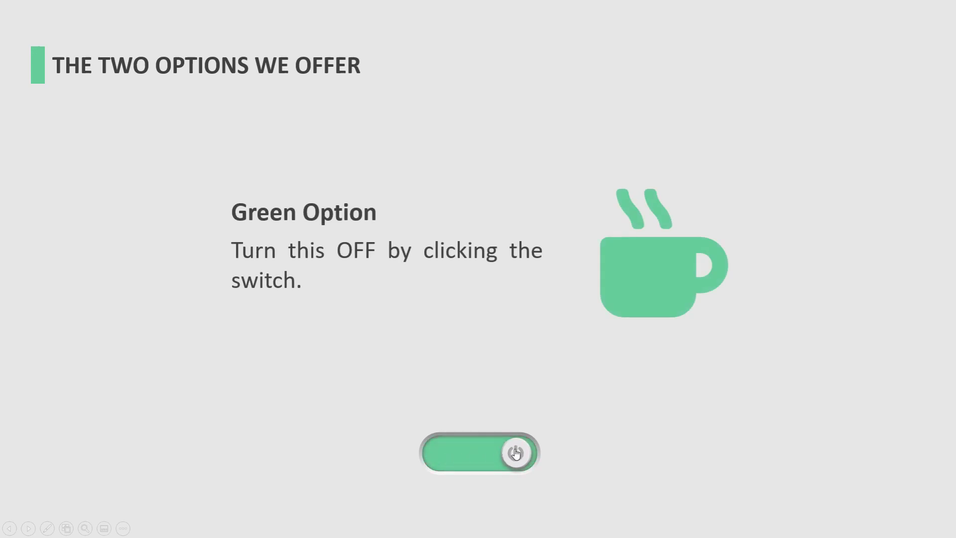
Step: In Slide Show, toggle the switch off and back on to hide and restore the Green Option content
click(517, 453)
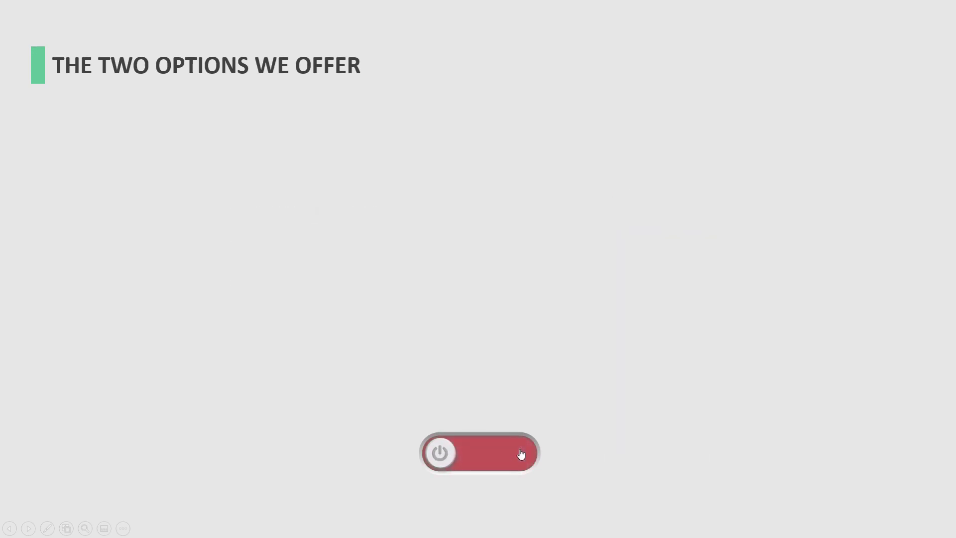
click(443, 460)
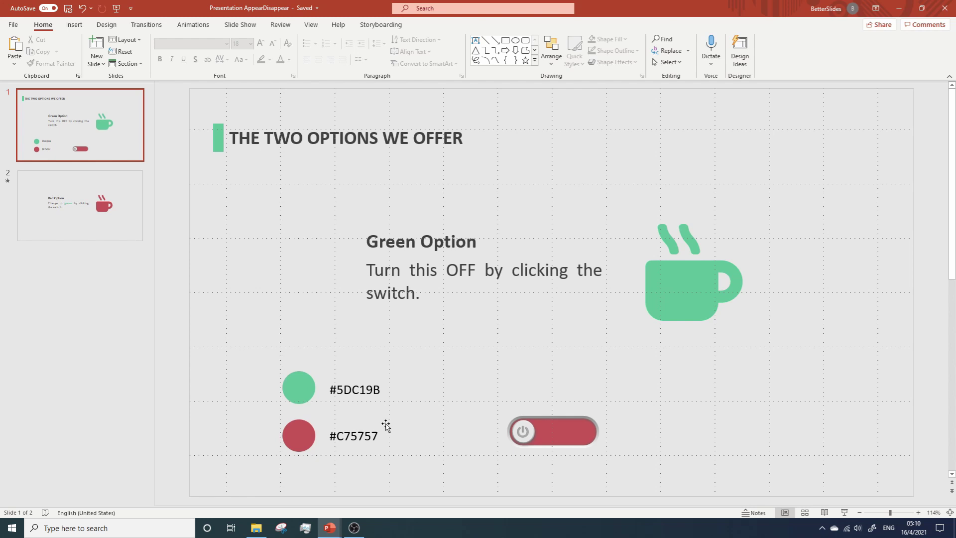
click(306, 390)
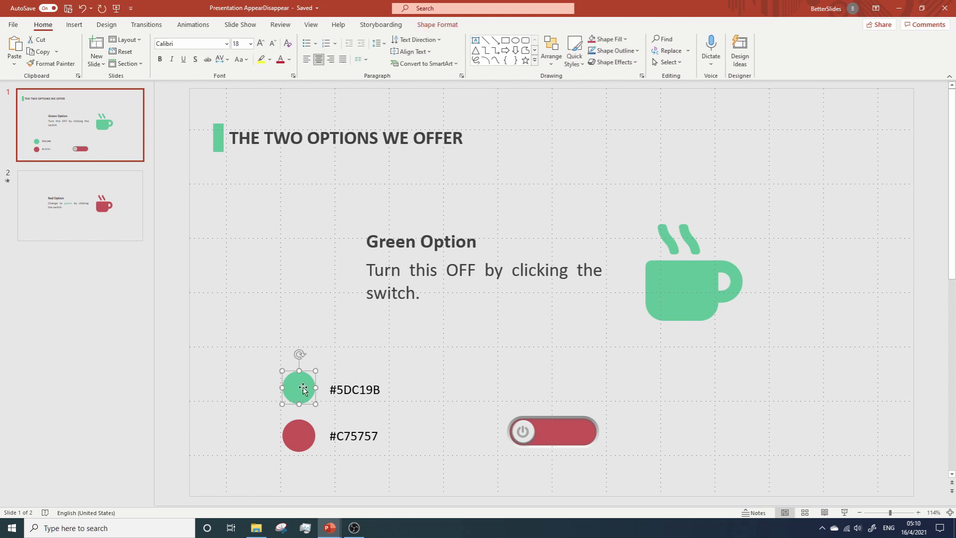
click(300, 430)
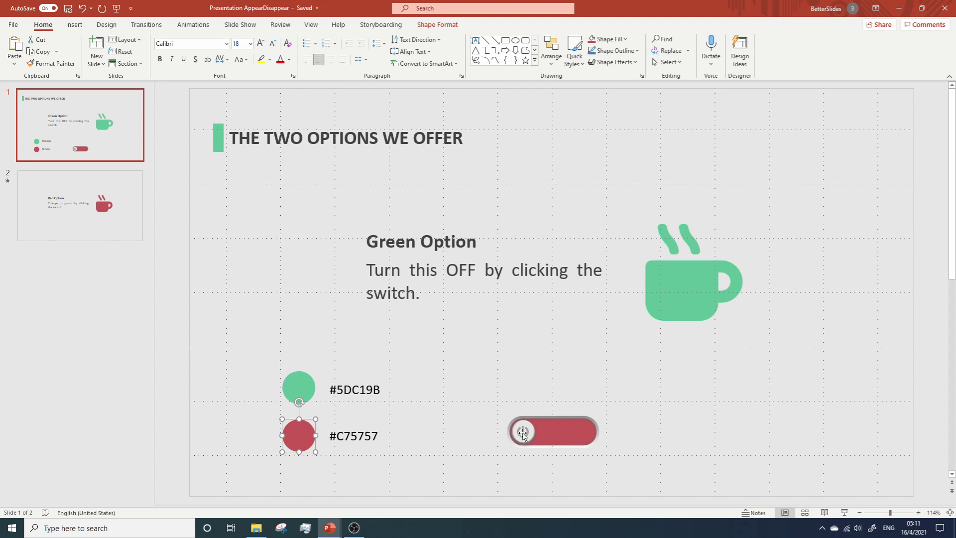
click(519, 431)
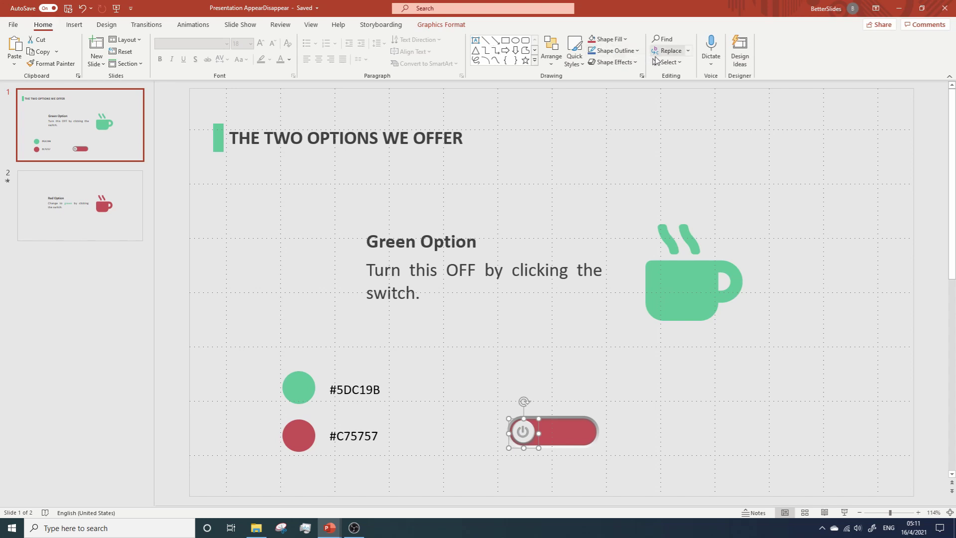
Step: Open the Selection Pane and select Title Marker, Title, Green Option, Turn OFF and Turn ON in turn
click(675, 68)
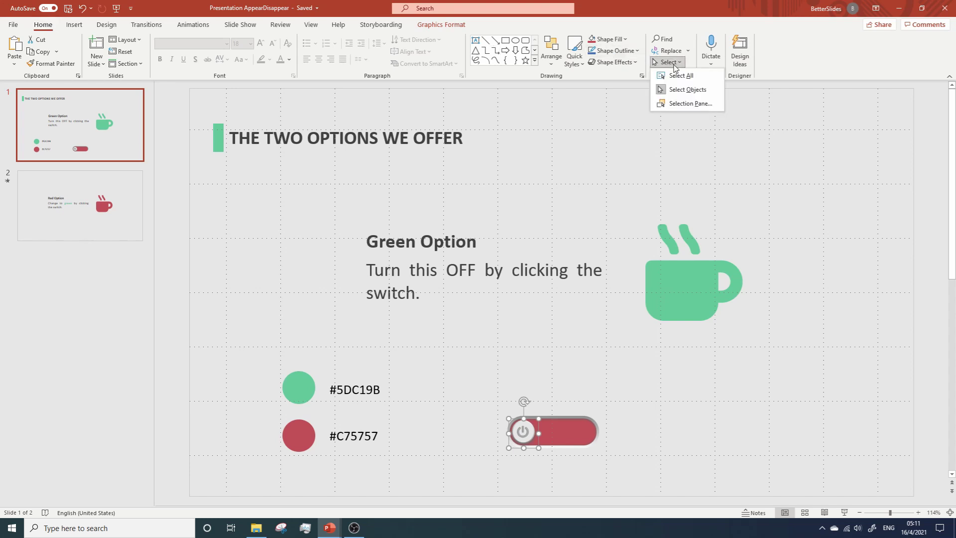
click(687, 103)
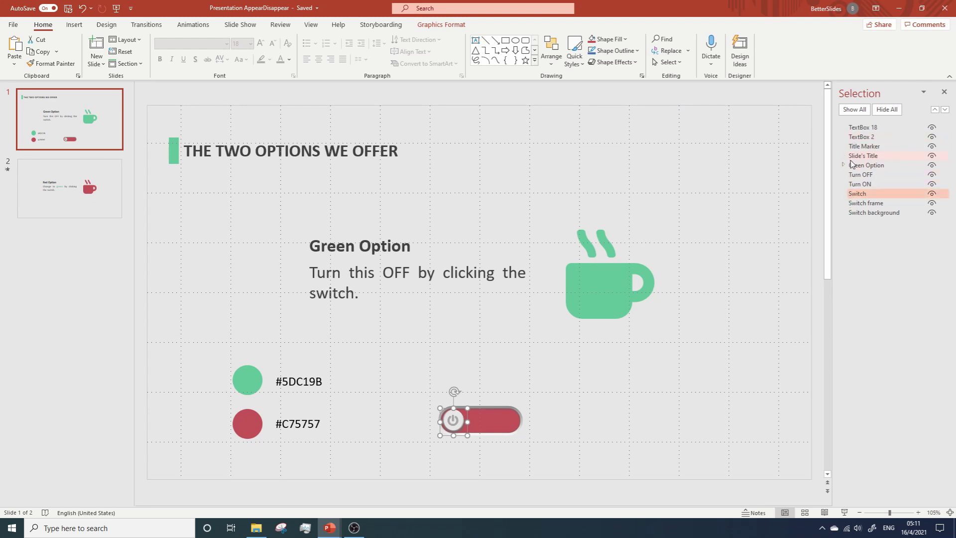
click(867, 148)
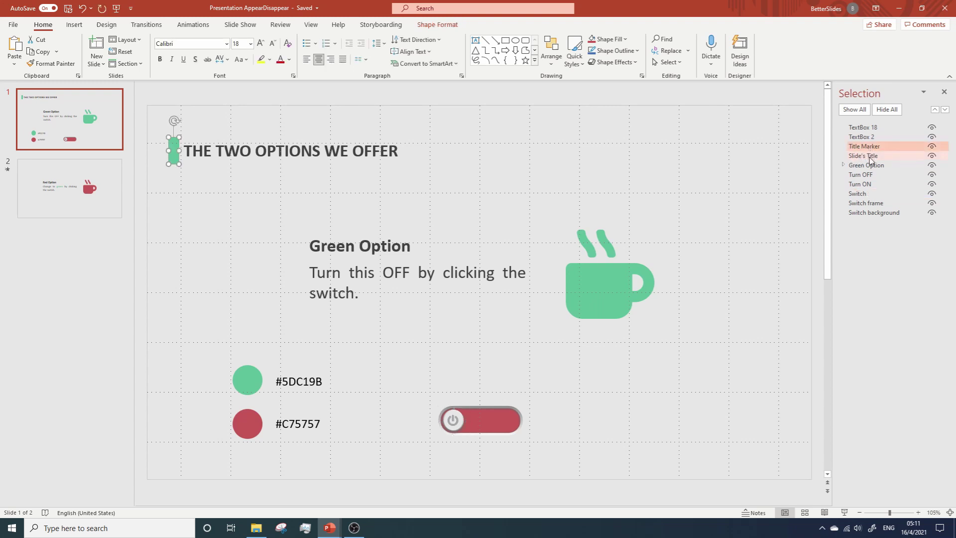
click(870, 157)
click(868, 165)
click(860, 175)
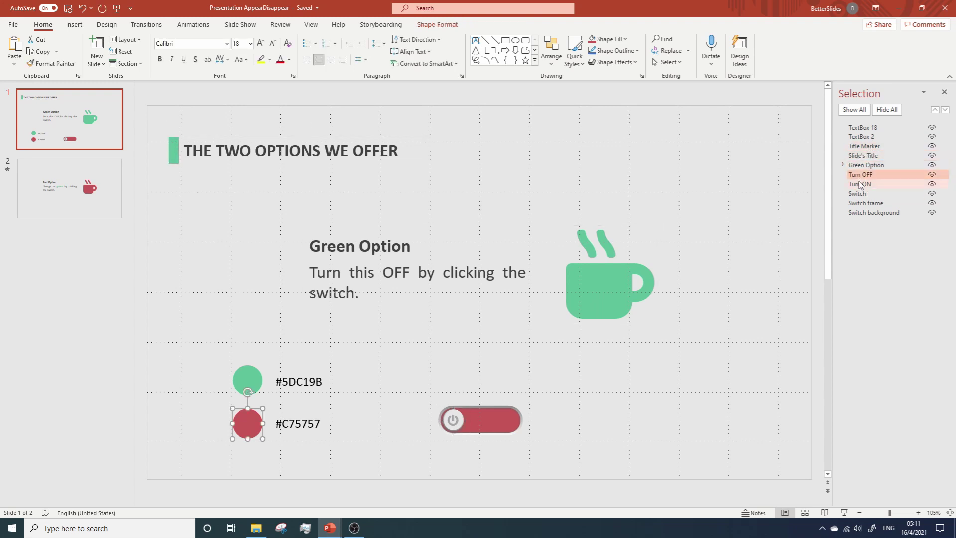
click(857, 185)
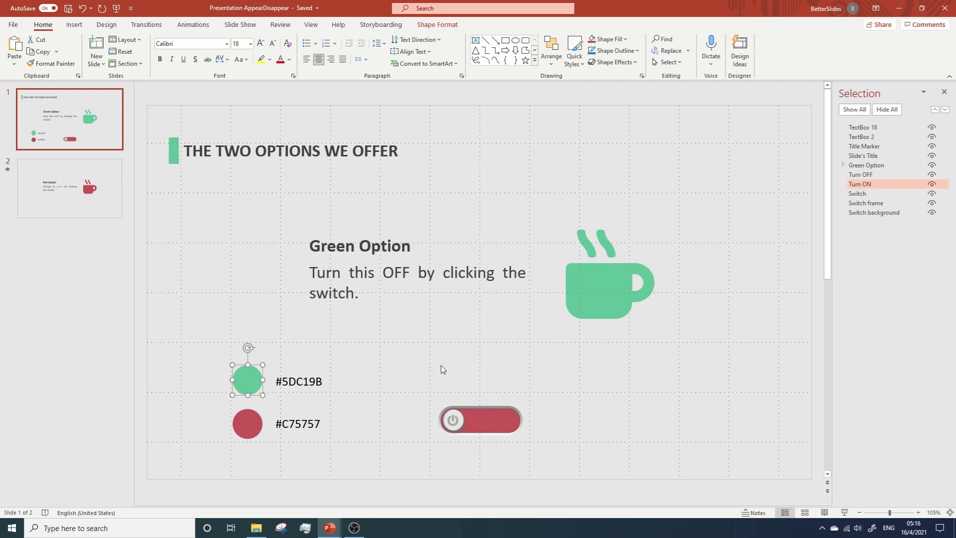
Step: Add a Lines motion path to the Switch knob, ending at the switch's right end
click(452, 422)
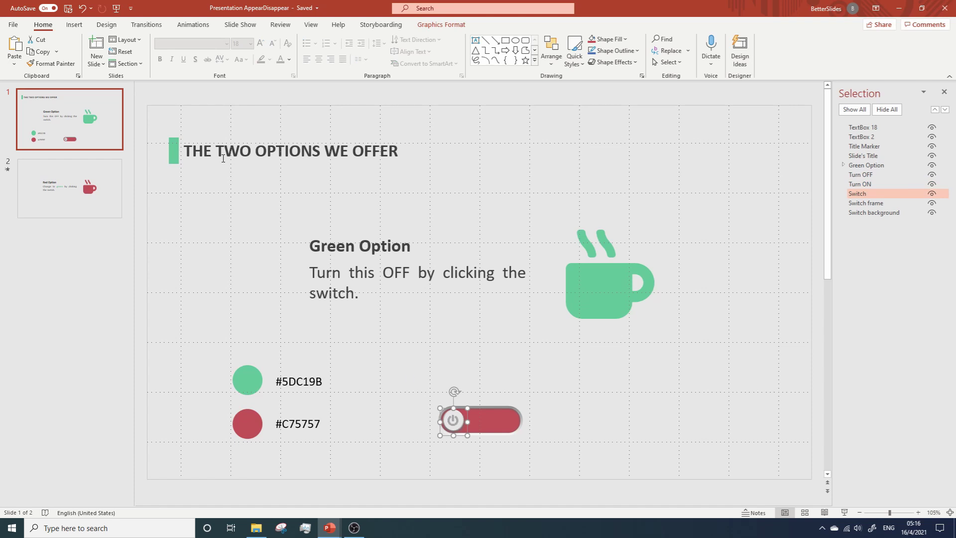
click(193, 24)
click(713, 50)
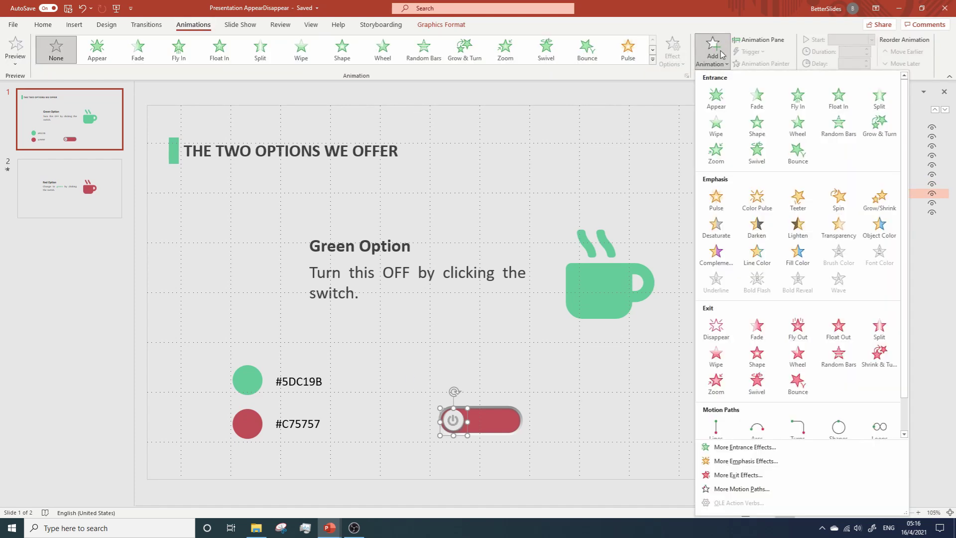
scroll(722, 378, down, 1)
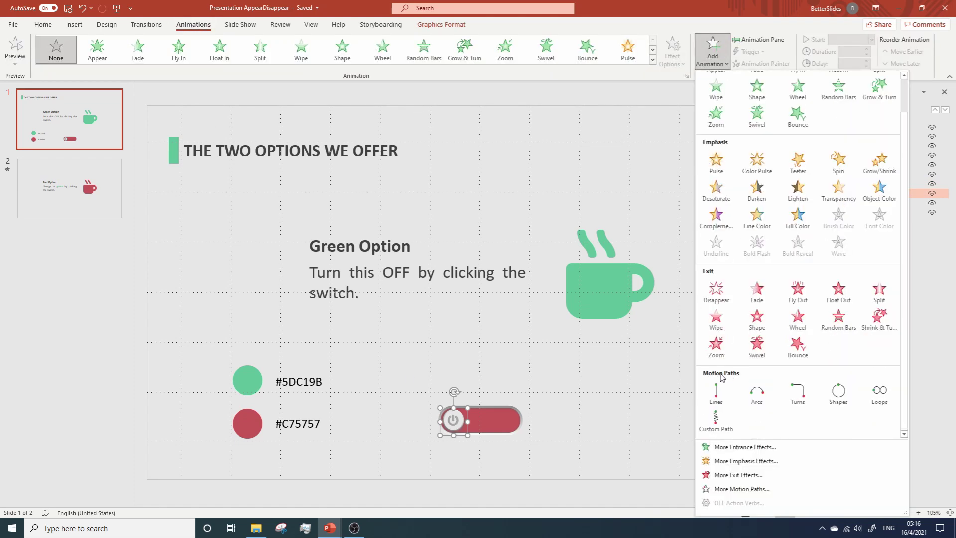
click(725, 387)
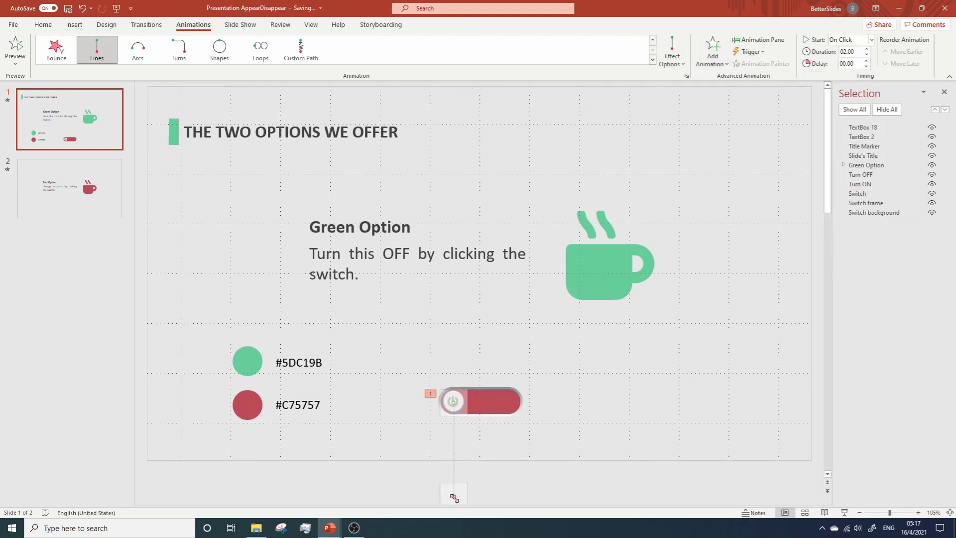
drag(453, 496, 508, 402)
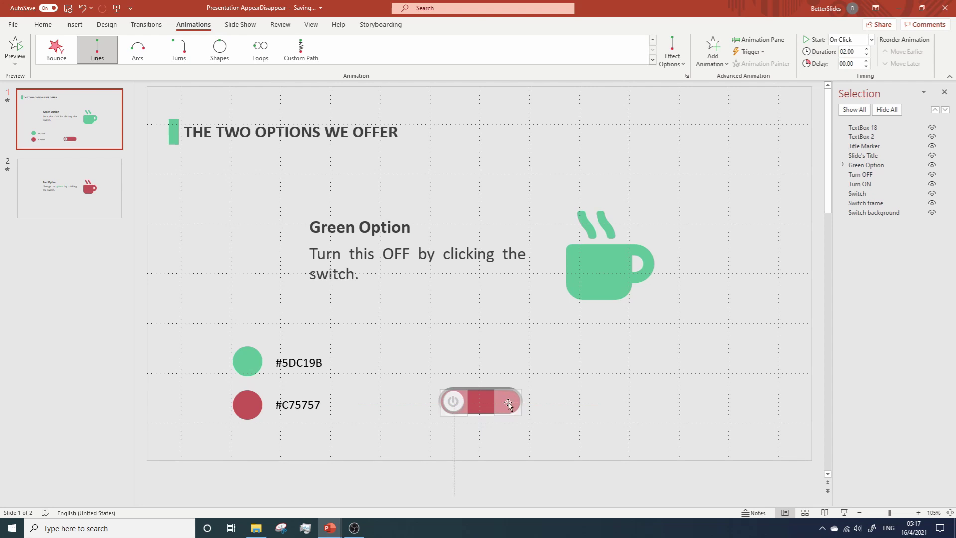
click(541, 421)
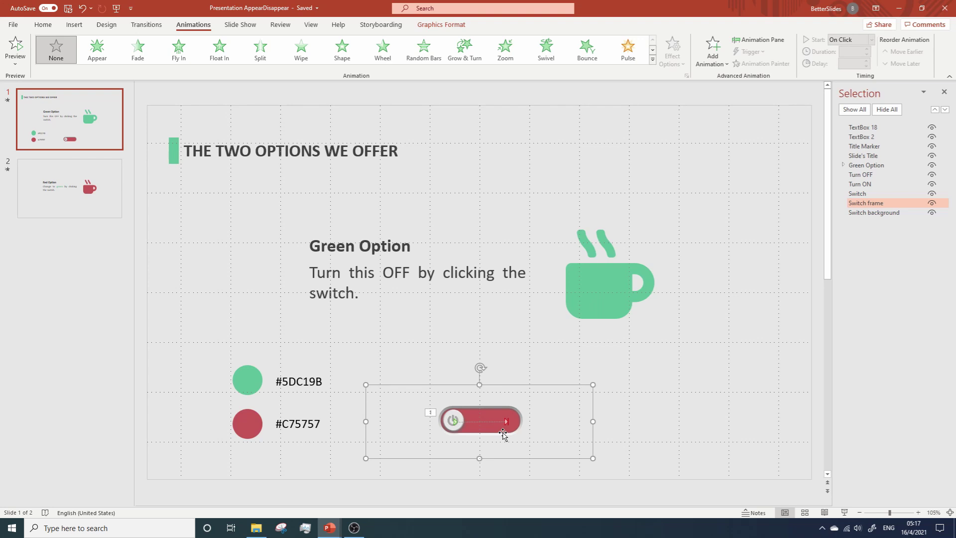
Step: In the Animation Pane, set the Switch knob animation to trigger on click of Turn ON
click(765, 43)
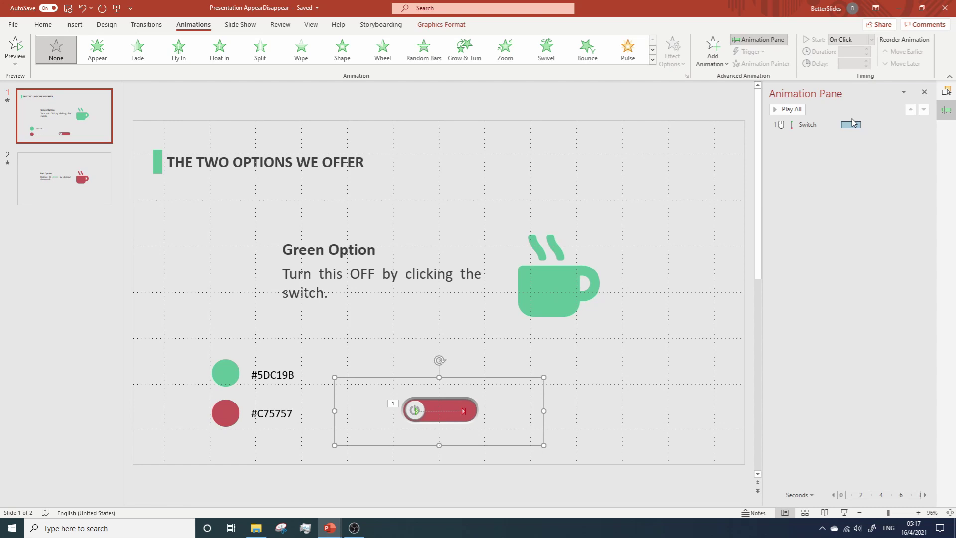
click(817, 124)
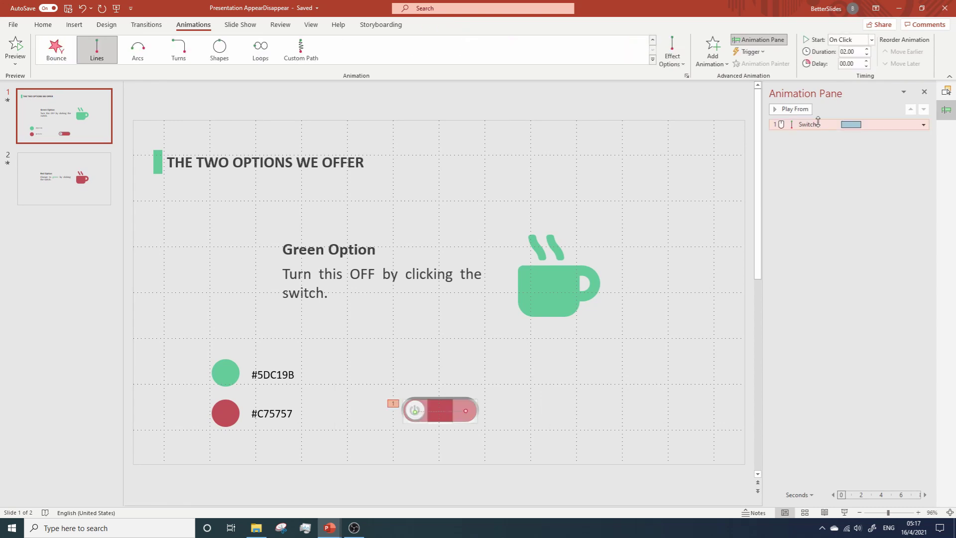
click(749, 51)
mouse_move(762, 64)
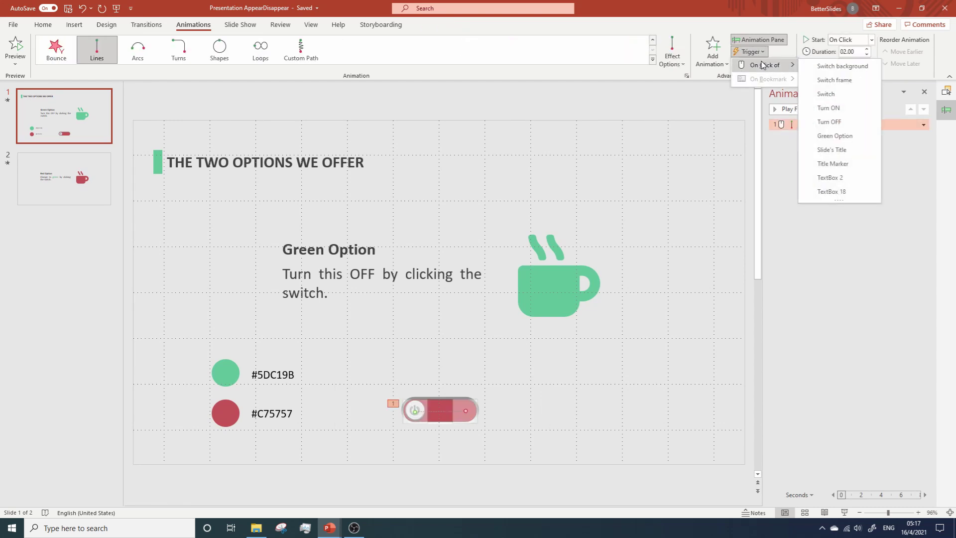
click(827, 109)
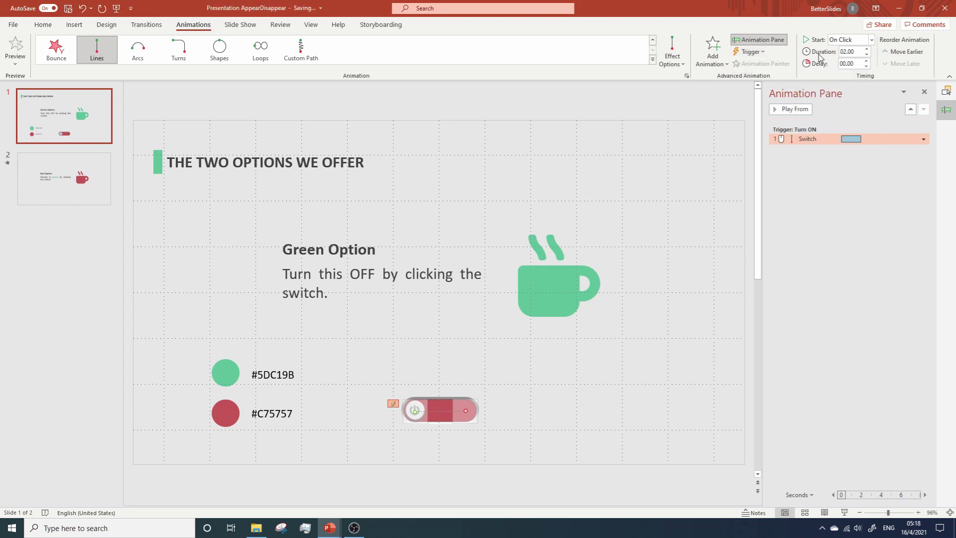
Step: Set the knob animation's duration to 01.00 and start the slide show with F5
double_click(847, 51)
text(1)
key(Return)
key(F5)
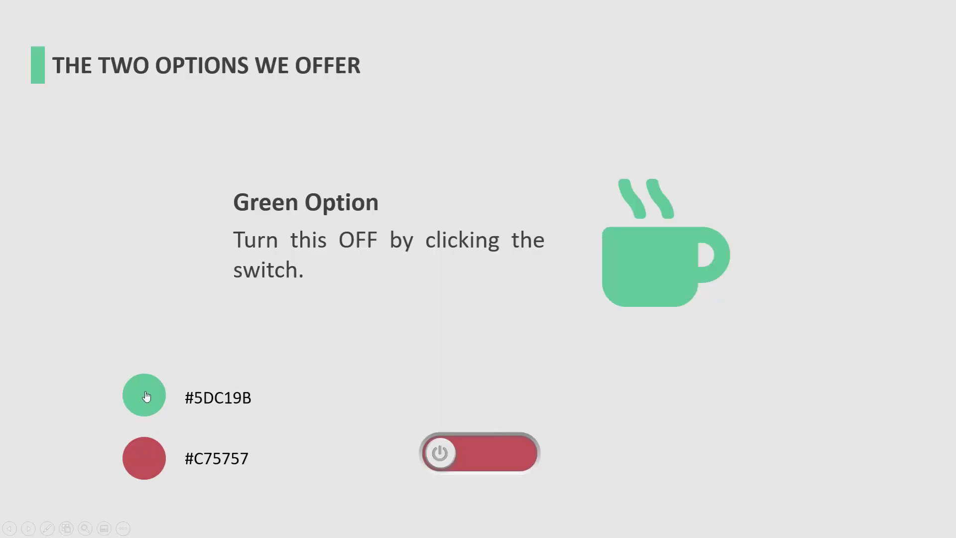
Step: Click the green circle to slide the knob right, then exit the slide show with Esc
click(145, 397)
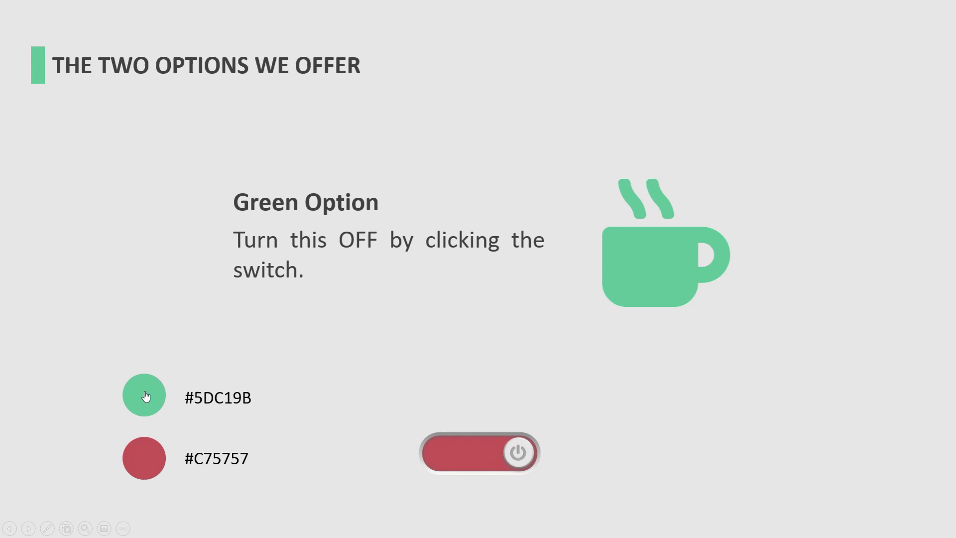
key(Escape)
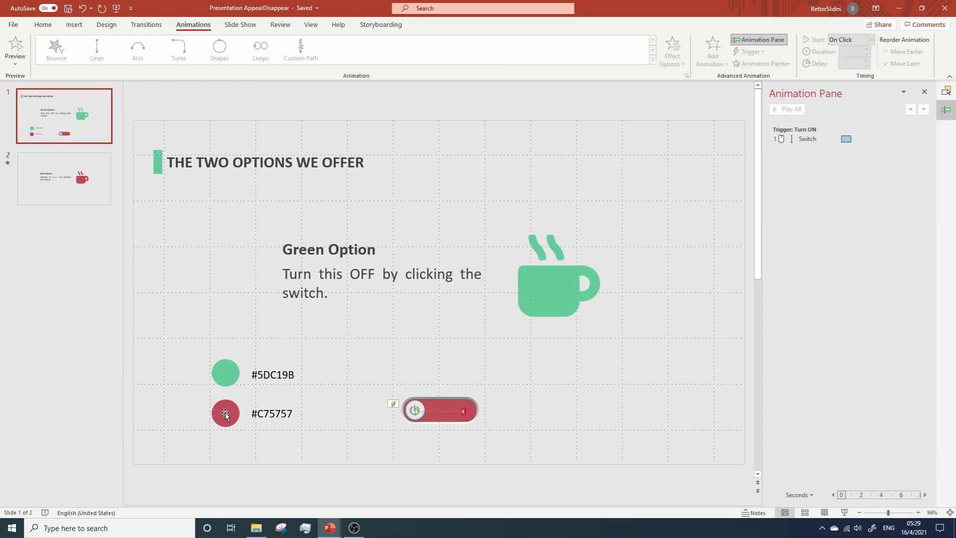
Step: Add a second Lines motion path to the switch knob with its end dragged back up to the switch
click(416, 410)
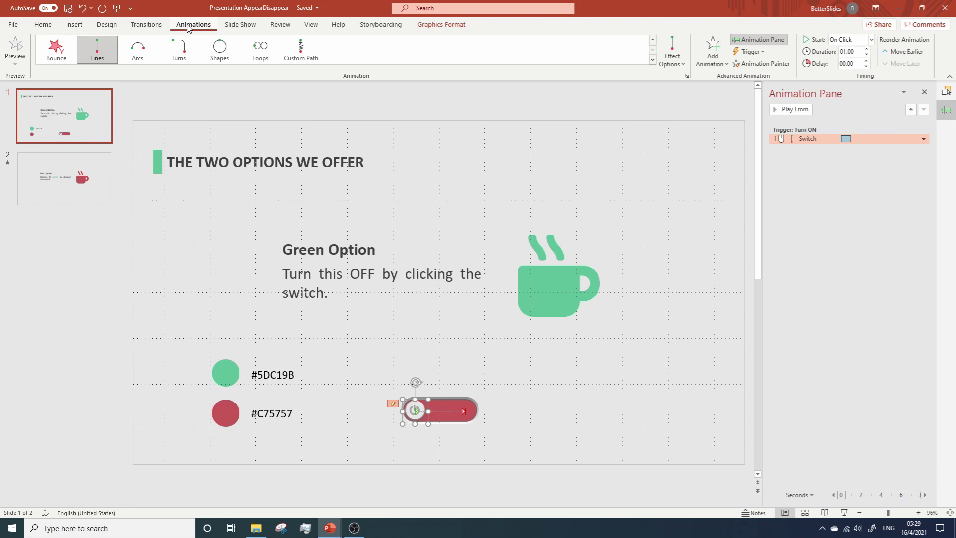
click(712, 57)
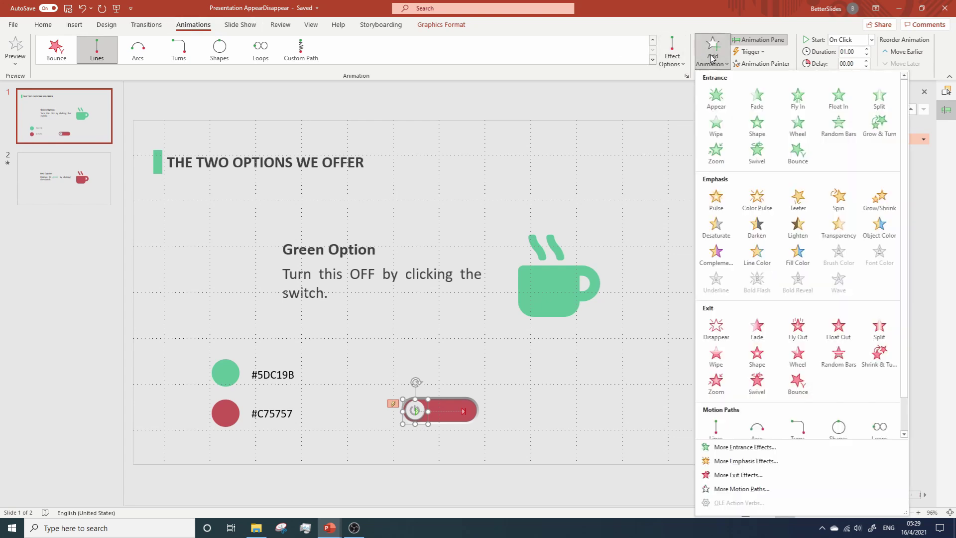
click(716, 427)
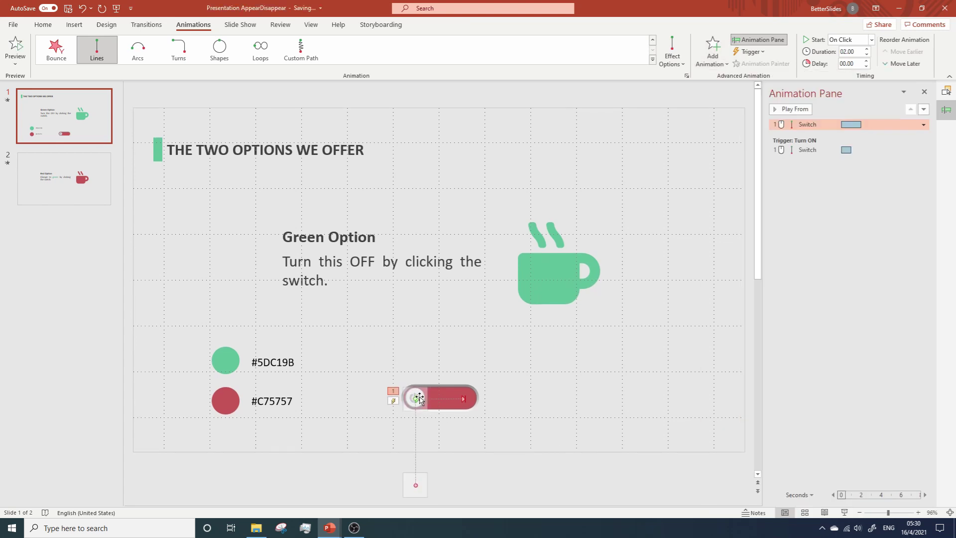
drag(413, 396, 465, 399)
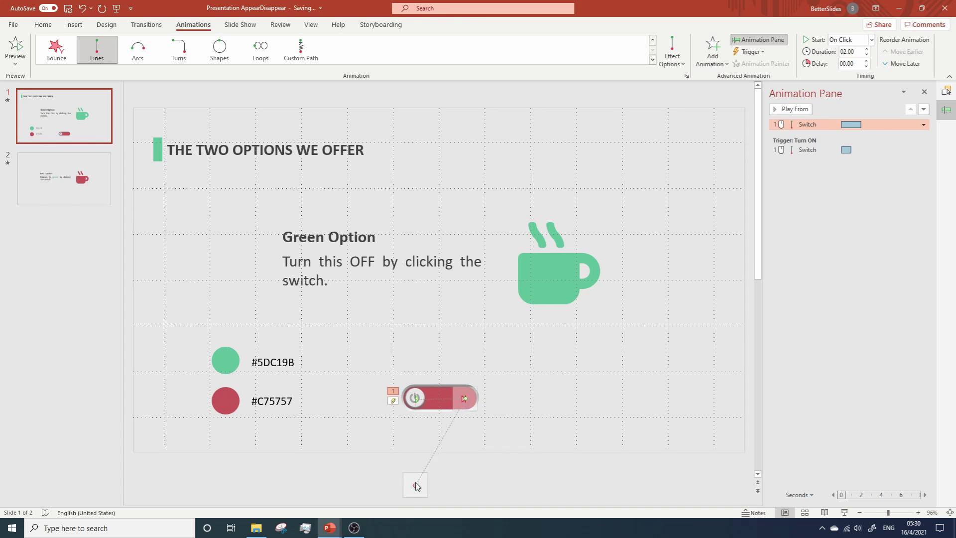
drag(414, 484, 414, 398)
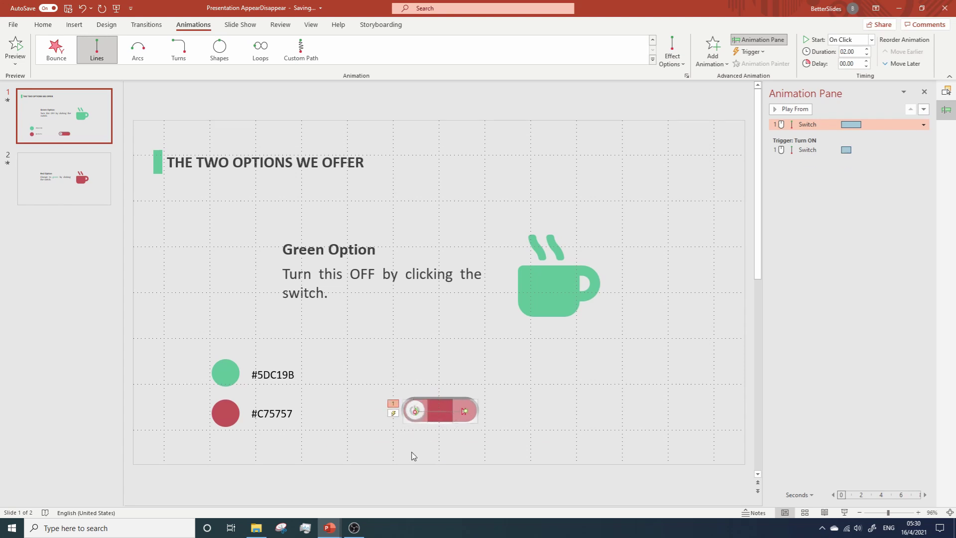
Step: Set the second Switch animation to trigger on click of Turn OFF, lasting 01.00
click(431, 451)
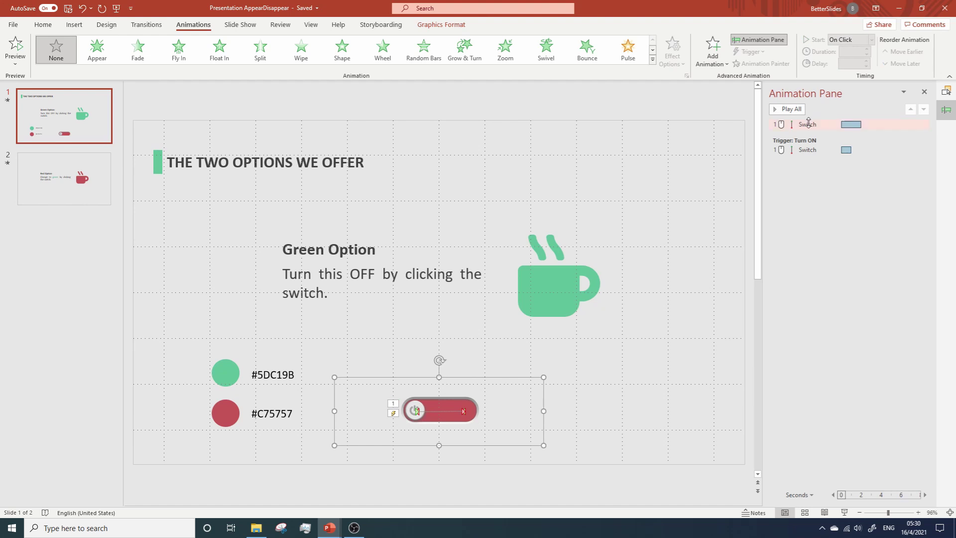
click(807, 123)
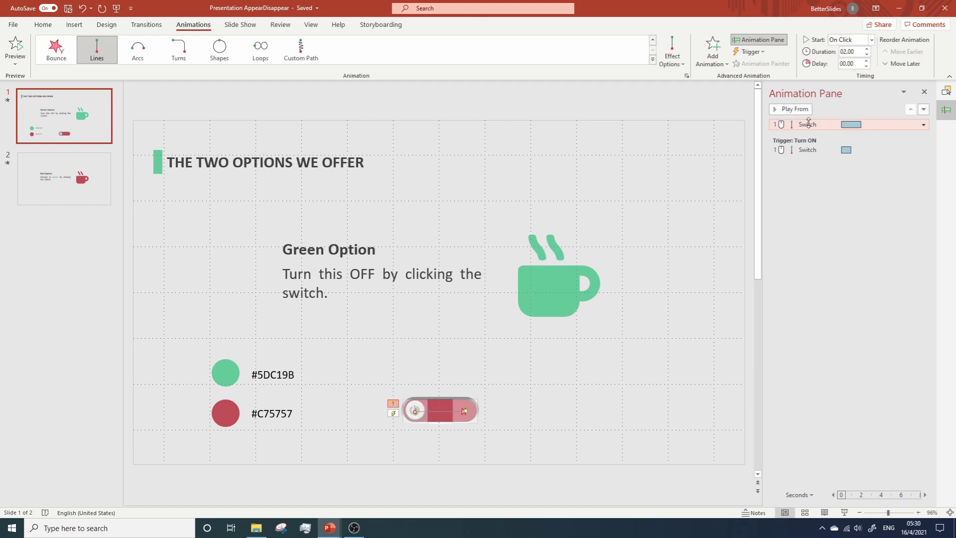
click(748, 51)
mouse_move(762, 67)
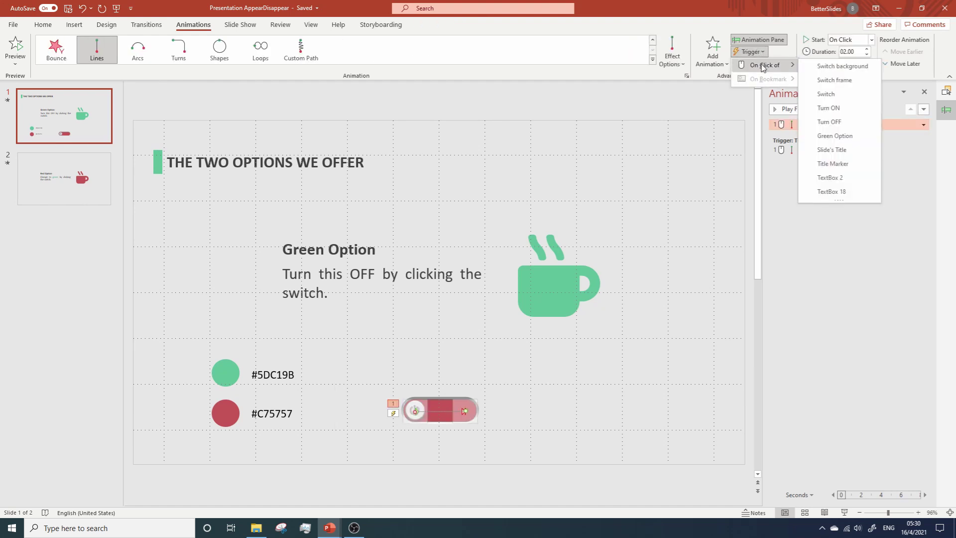
click(831, 119)
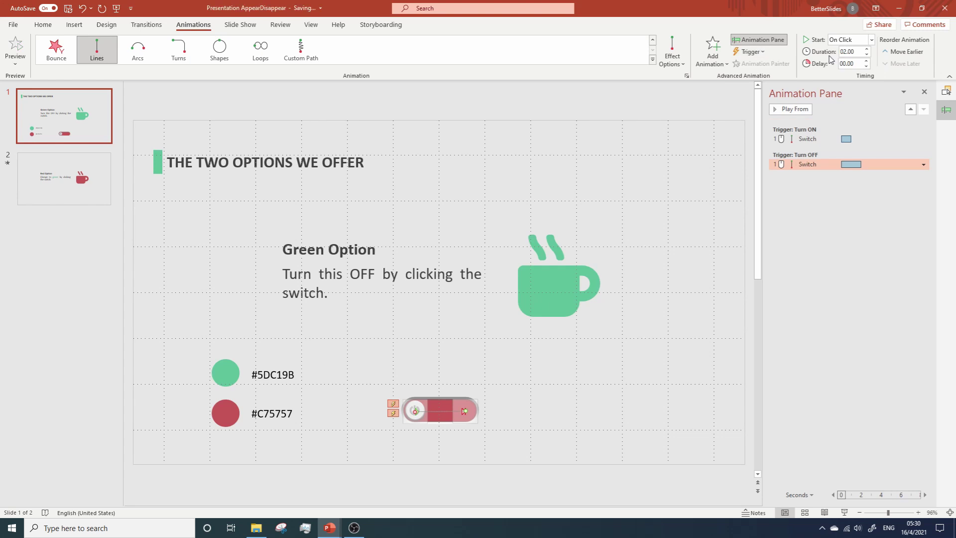
click(846, 51)
text(1)
key(Return)
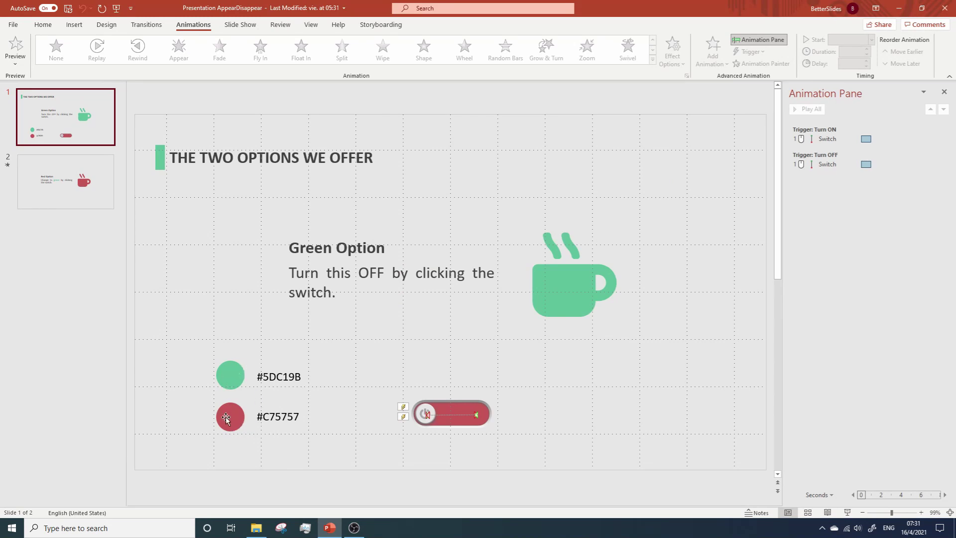
Step: Drag the green Turn ON circle onto the switch's left end and the red Turn OFF circle onto its right end
click(231, 381)
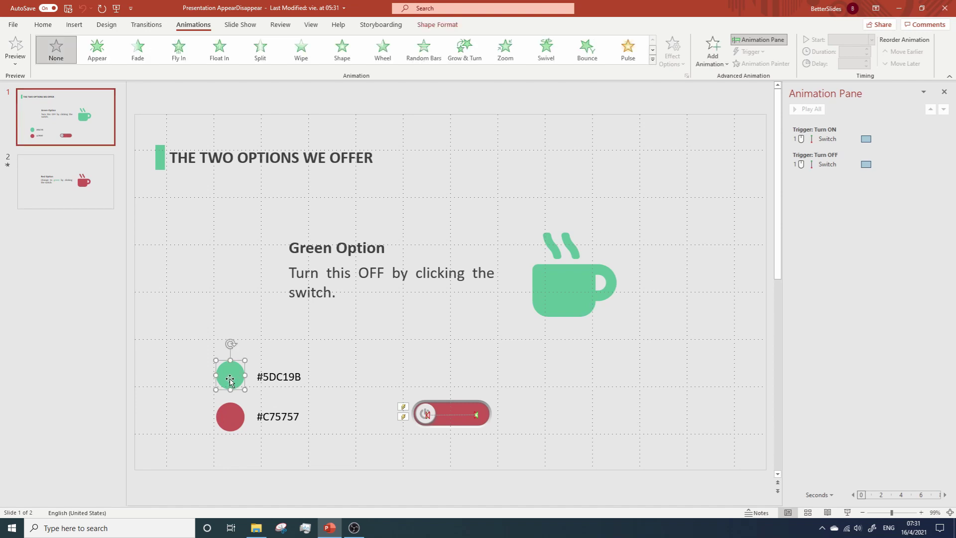
drag(232, 381, 424, 414)
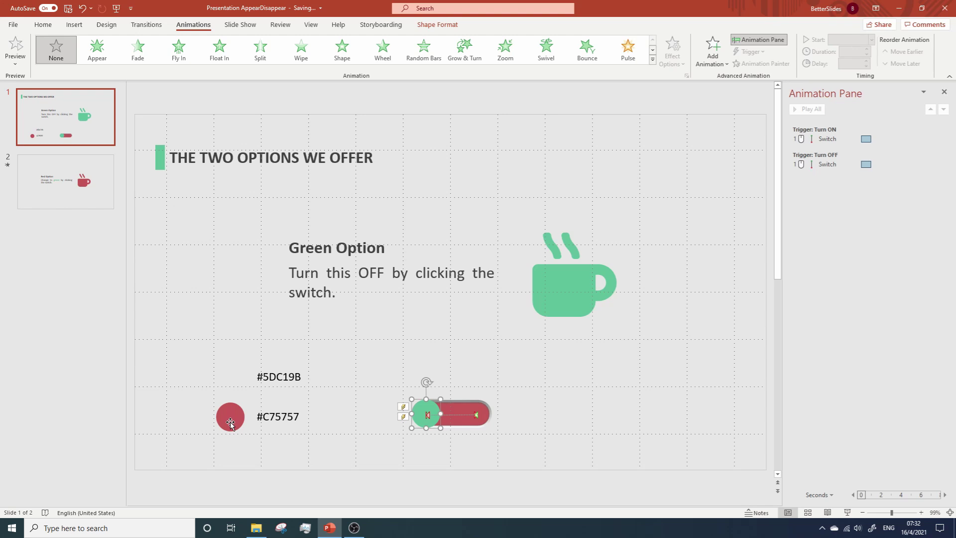
drag(234, 421, 467, 384)
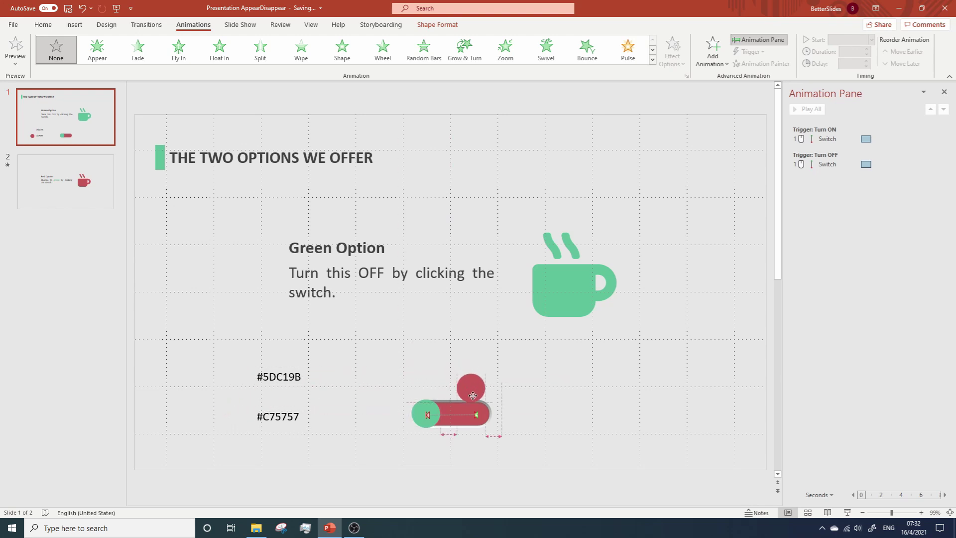
drag(472, 394, 481, 418)
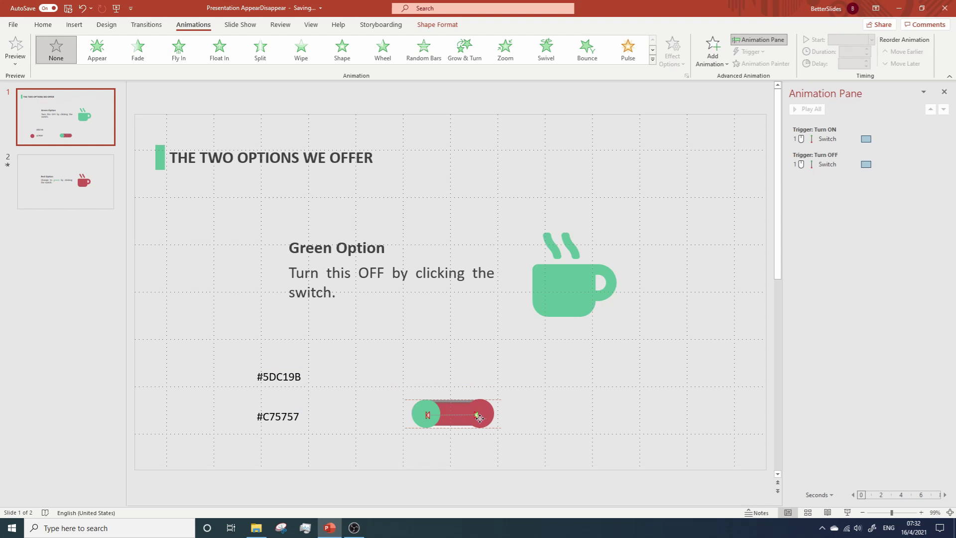
drag(479, 418, 478, 419)
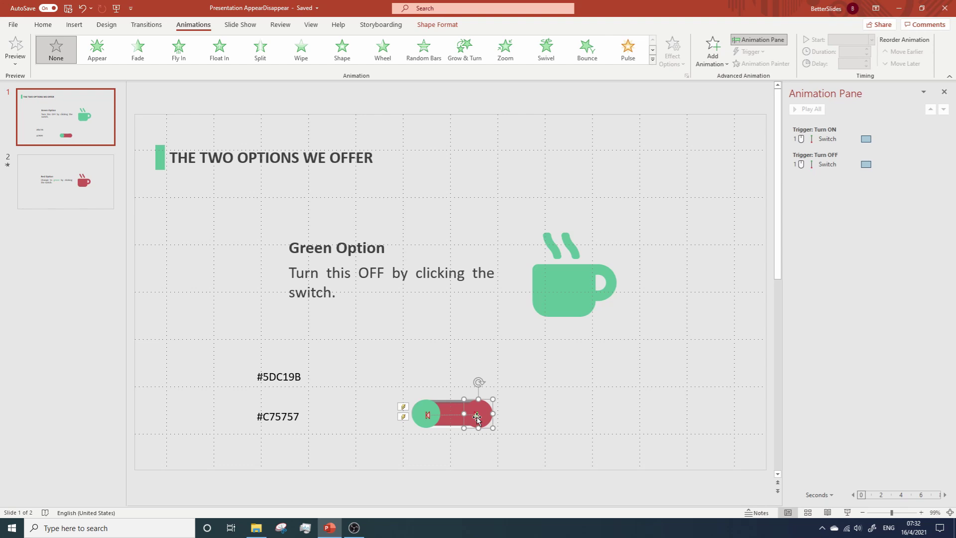
Step: Give both Turn ON and Turn OFF circles a 100% transparent fill via More Fill Colors
shift+click(423, 409)
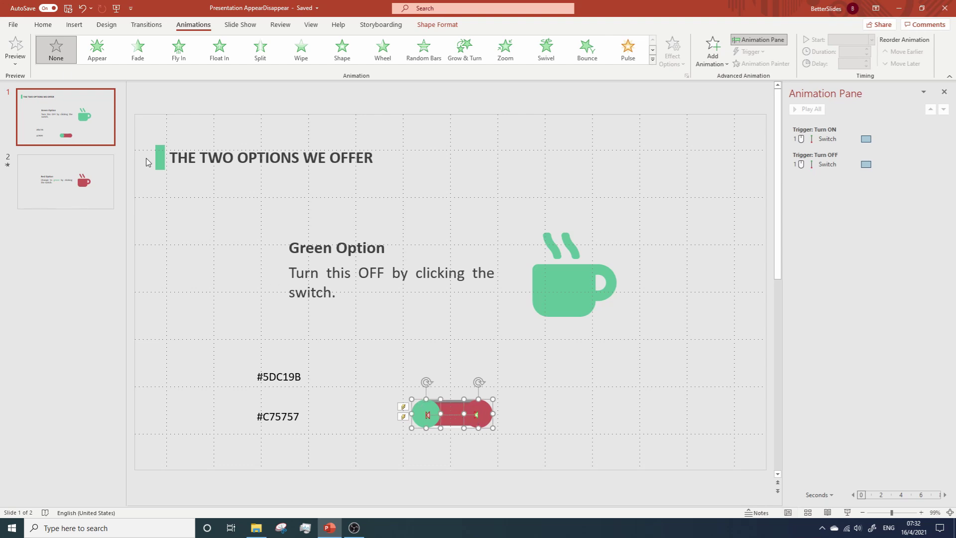
click(40, 26)
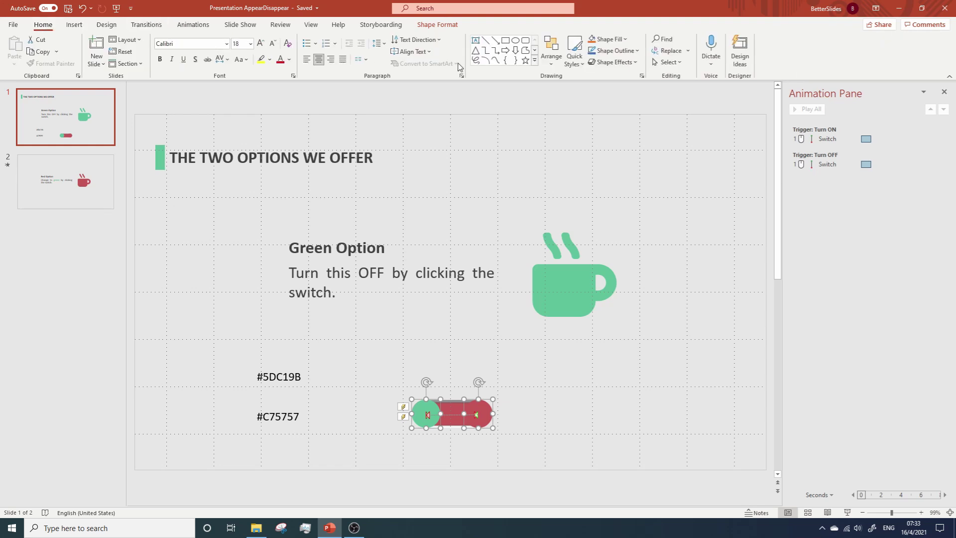
click(623, 41)
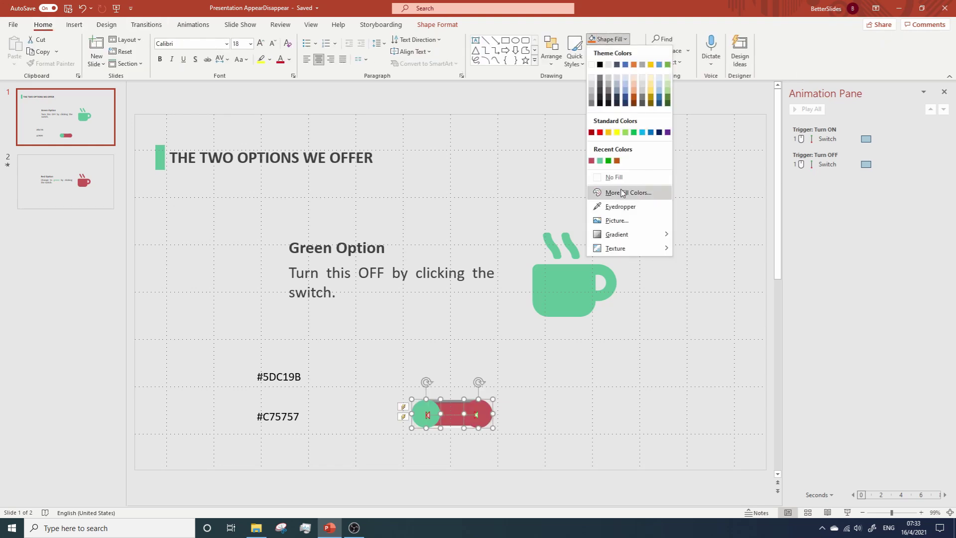
click(622, 193)
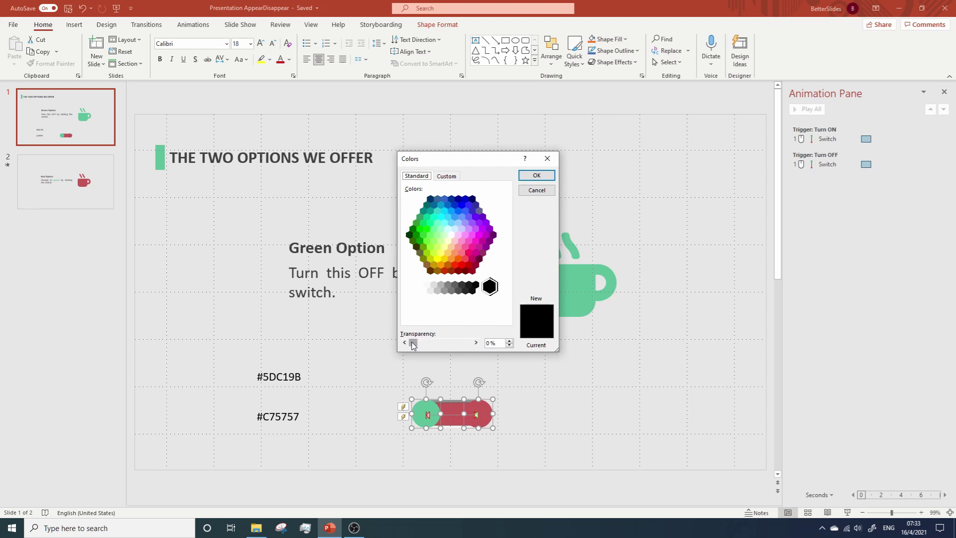
drag(413, 342, 470, 343)
click(534, 176)
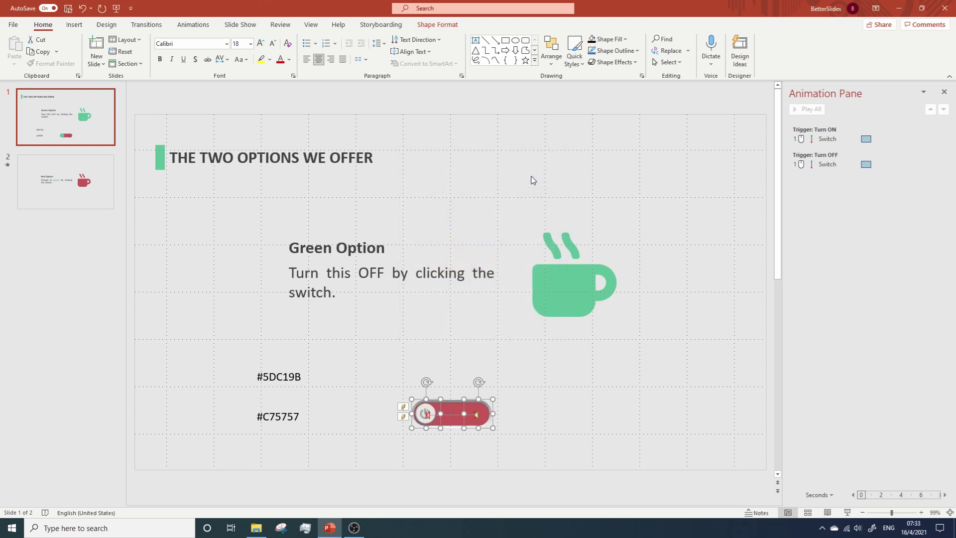
click(846, 512)
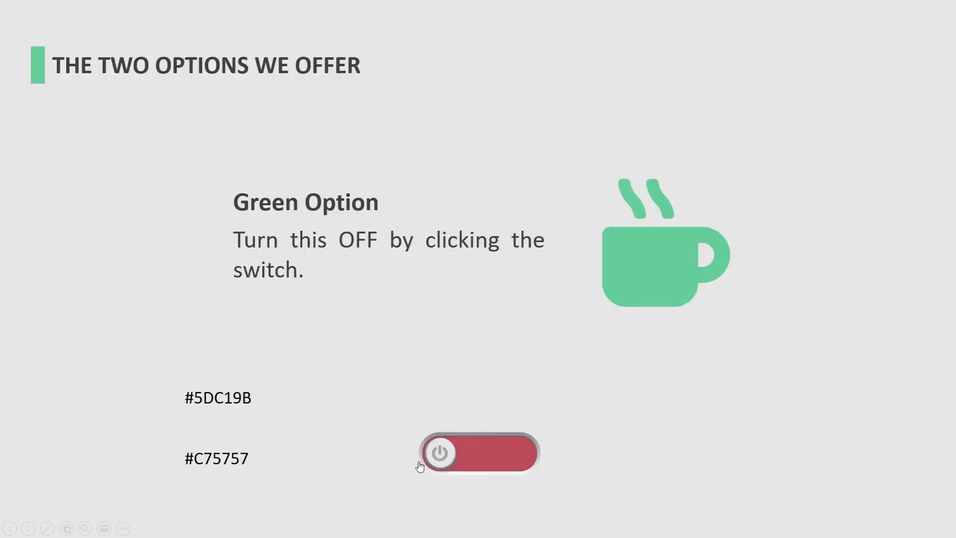
click(440, 461)
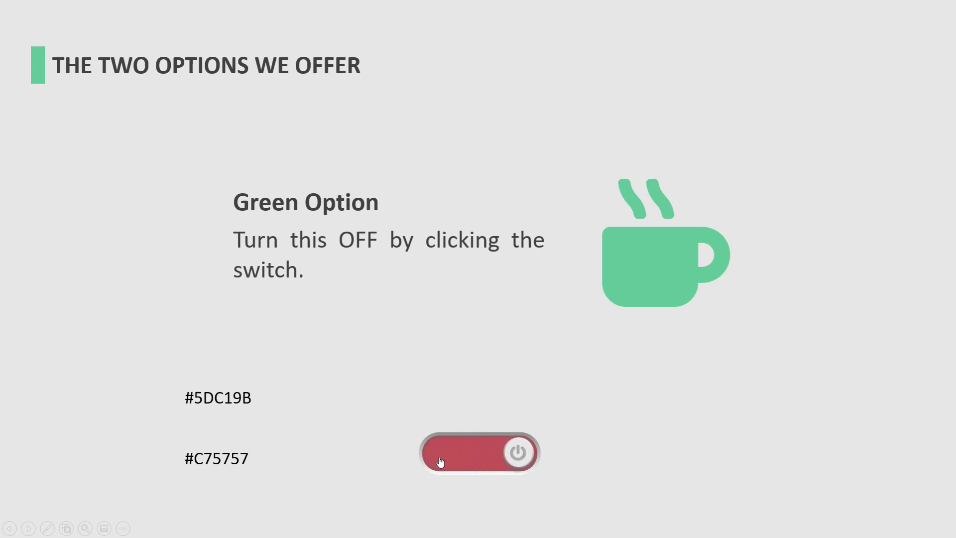
click(520, 453)
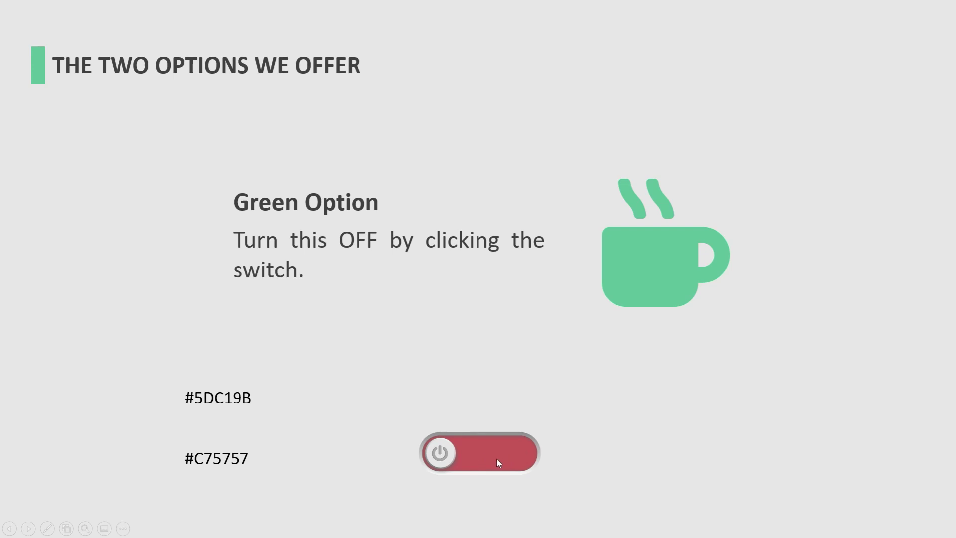
Step: Exit the slide show, drag the grey outline frame up off the switch, and select the red background
key(Escape)
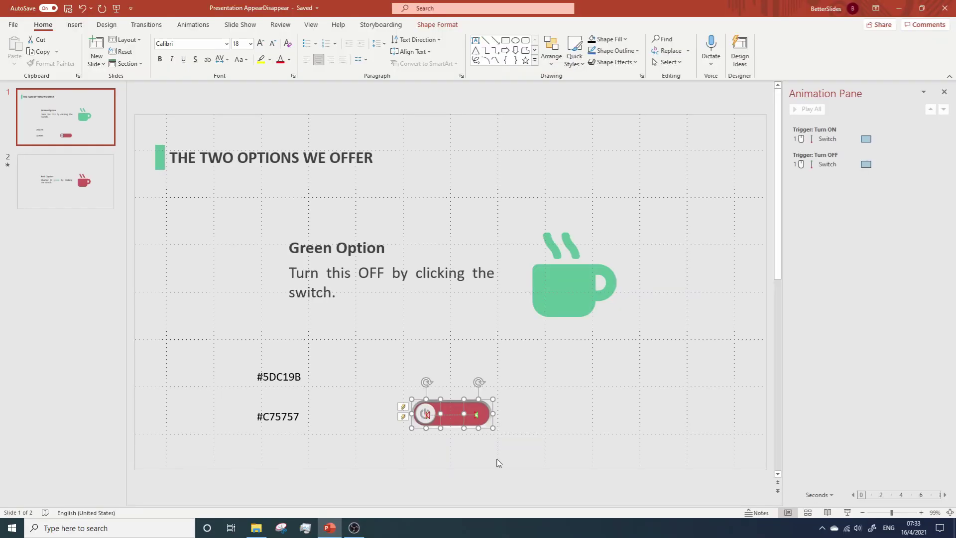
click(450, 382)
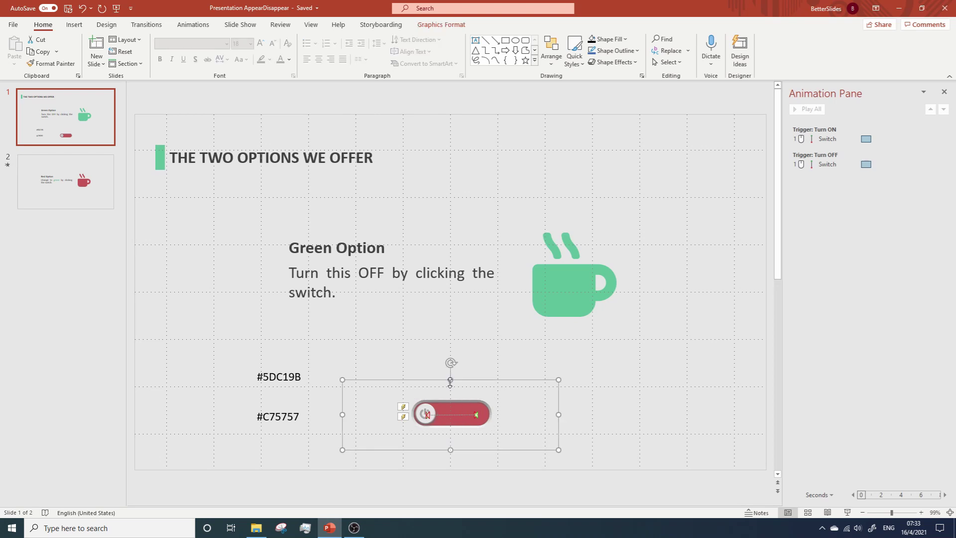
drag(433, 384, 433, 337)
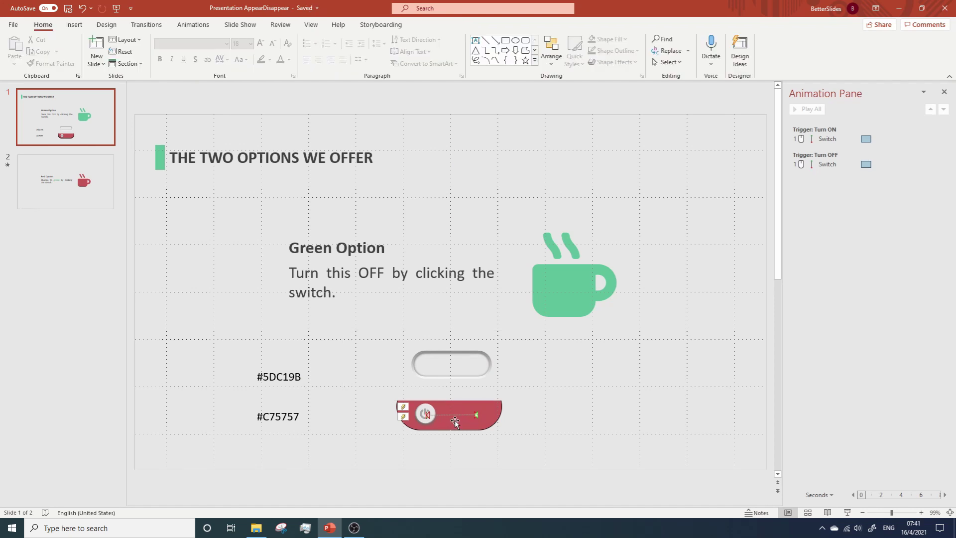
click(455, 421)
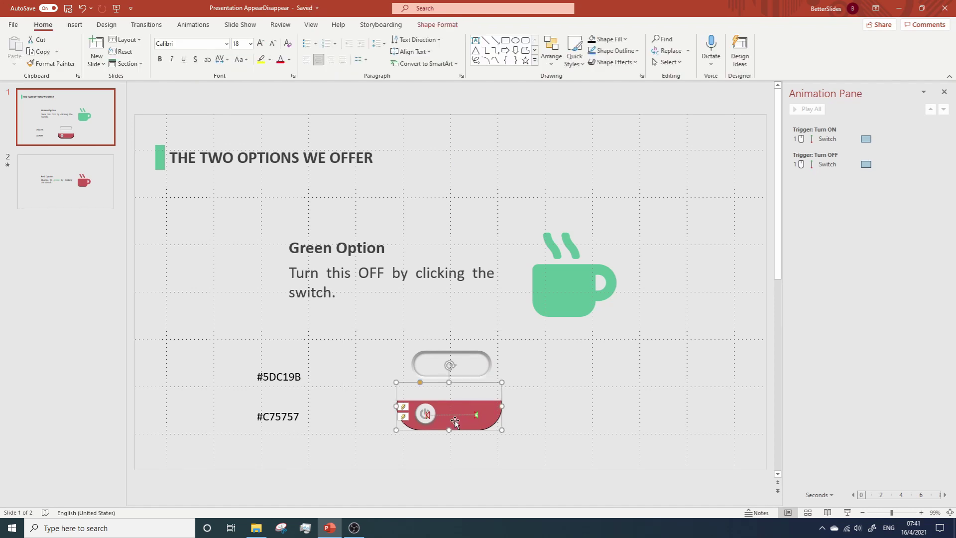
Step: Add a Fill Color emphasis animation to the switch background and copy the colour code #5DC19B
click(202, 25)
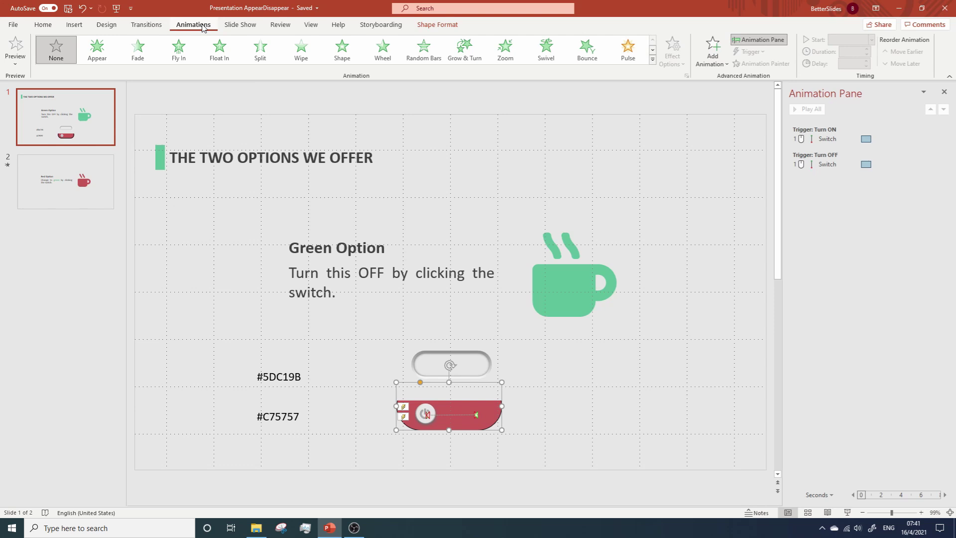
click(716, 64)
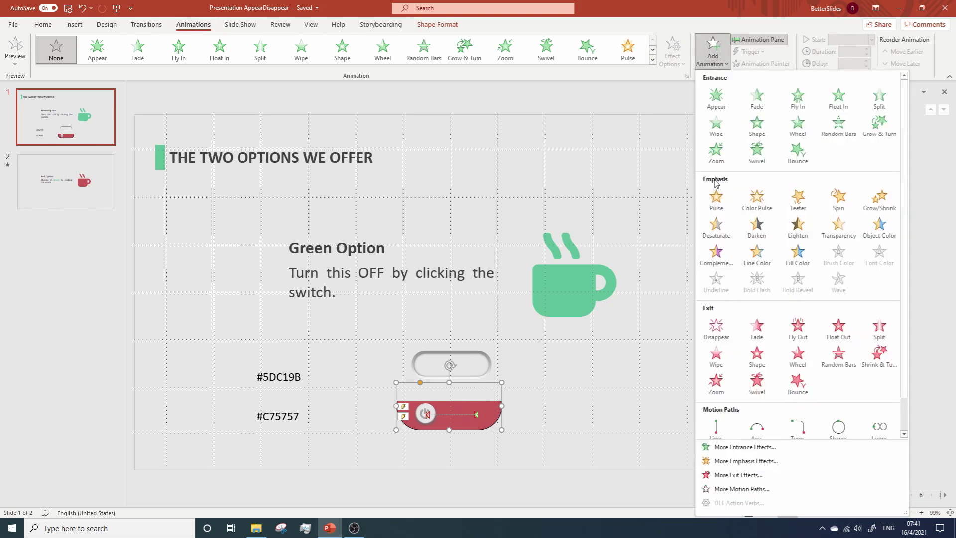
click(796, 255)
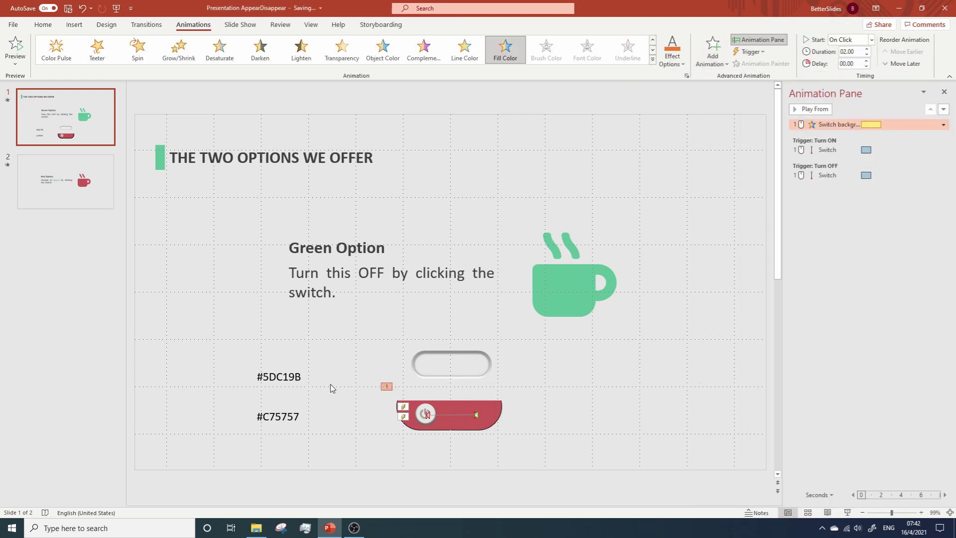
double_click(283, 377)
key(ctrl+c)
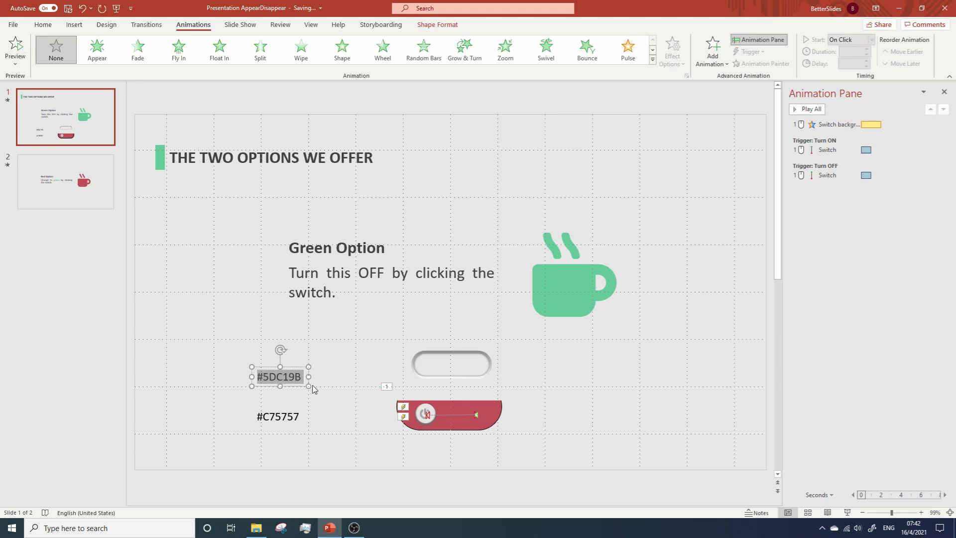
Step: Set that Fill Color animation's target colour to custom hex #5DC19B green
click(845, 124)
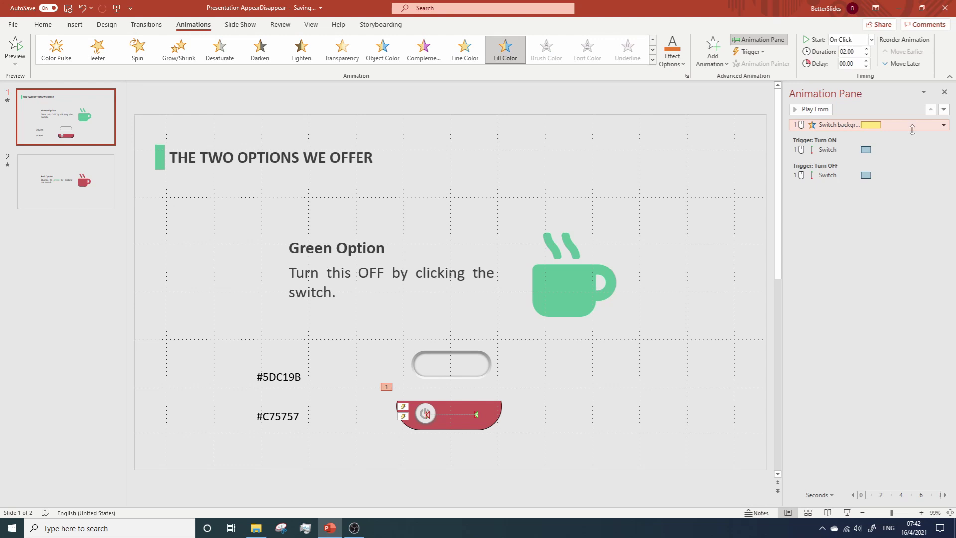
click(943, 125)
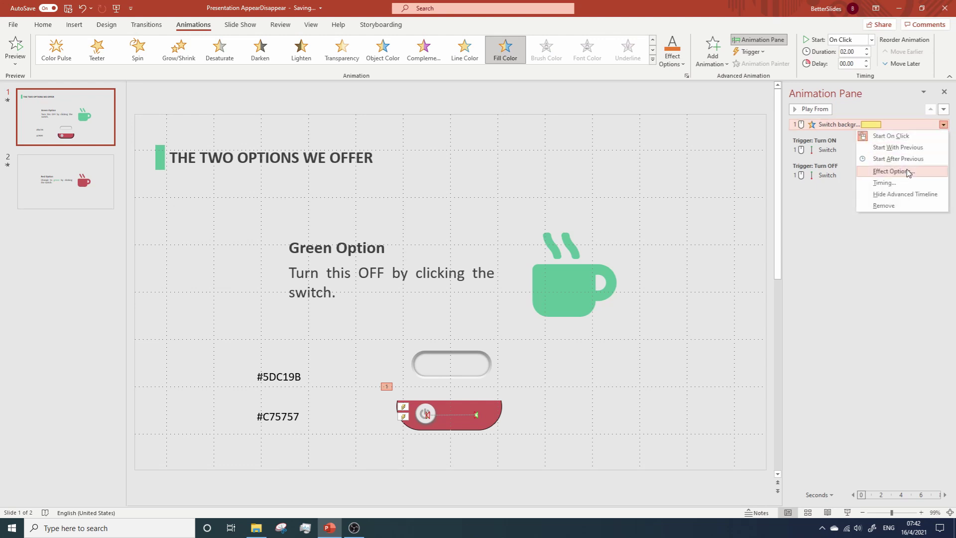
click(908, 171)
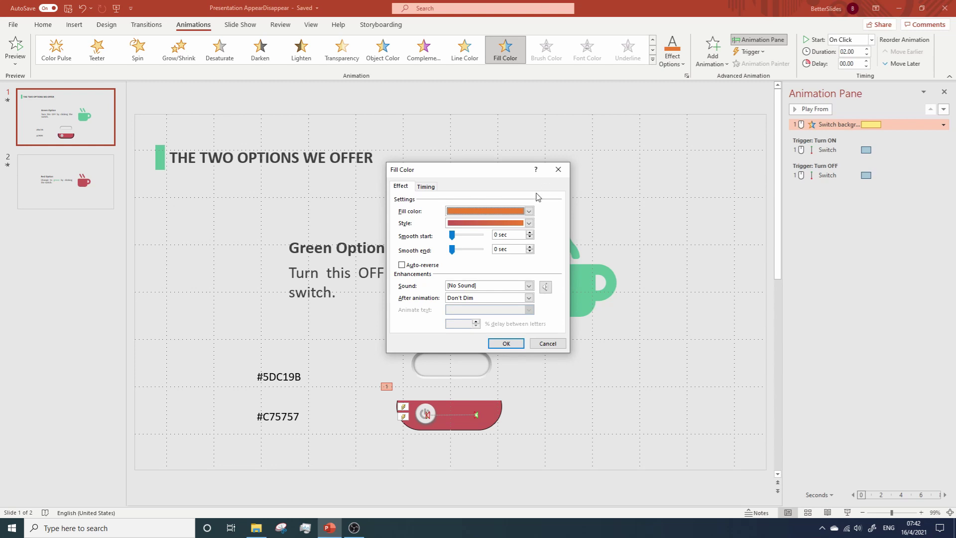
click(529, 211)
click(480, 234)
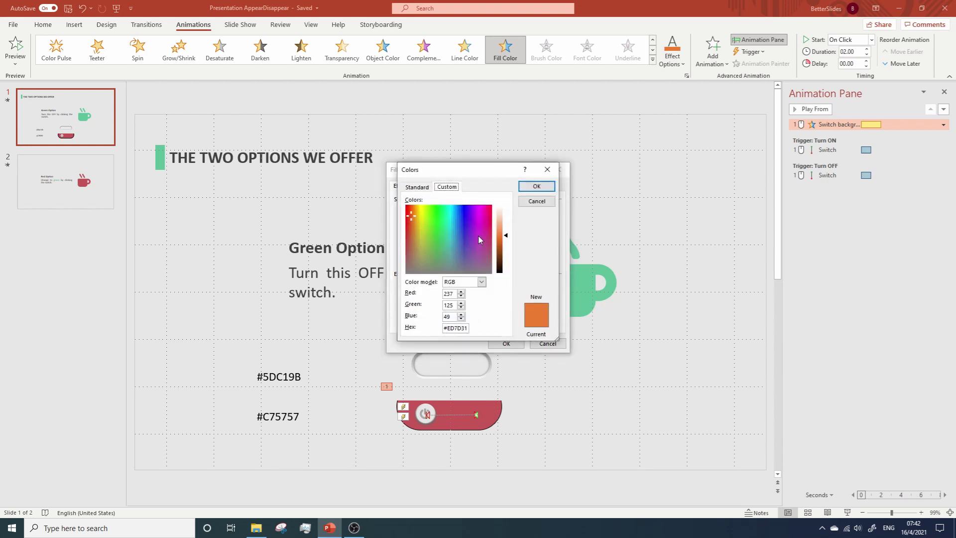
double_click(450, 328)
key(ctrl+v)
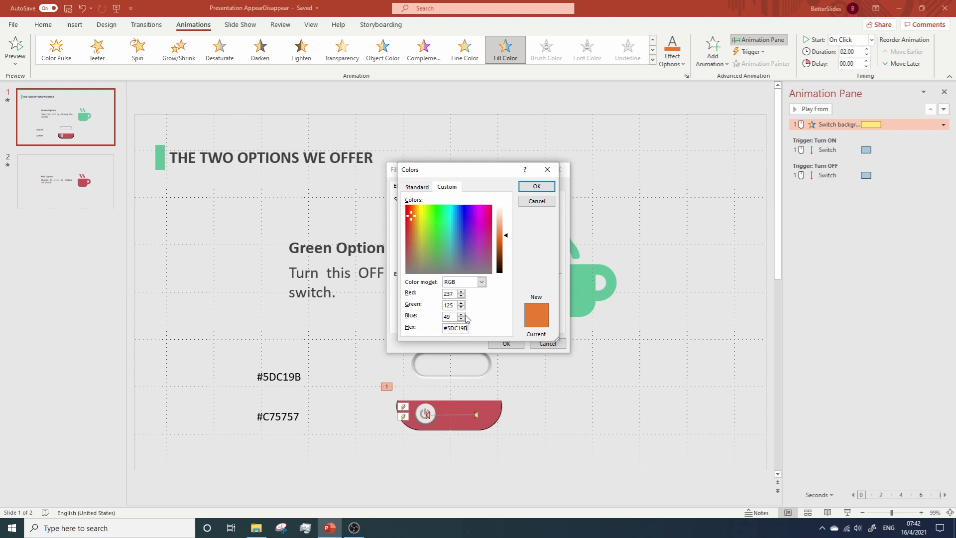
click(536, 188)
click(503, 343)
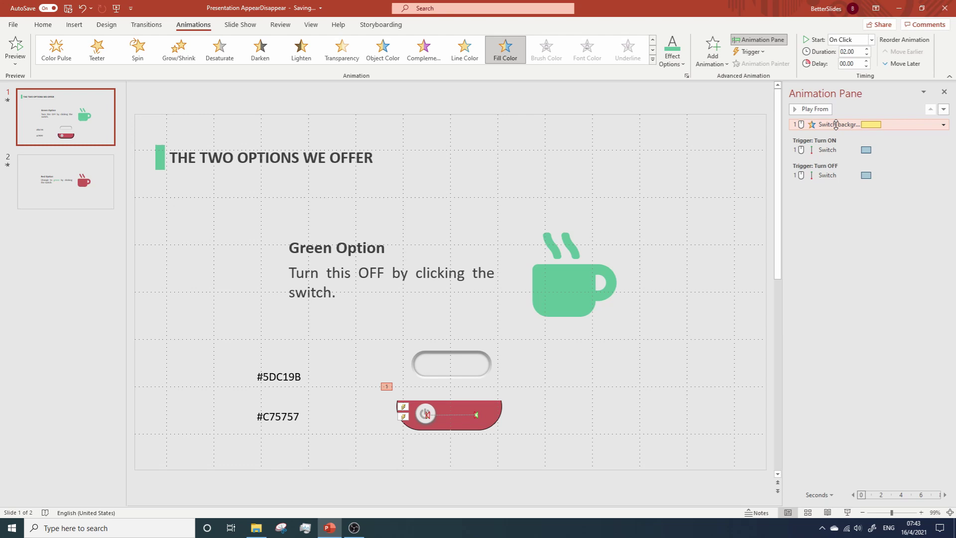
Step: Move the green colour change under Turn ON, with a 1-second duration, starting With Previous
drag(836, 141, 833, 154)
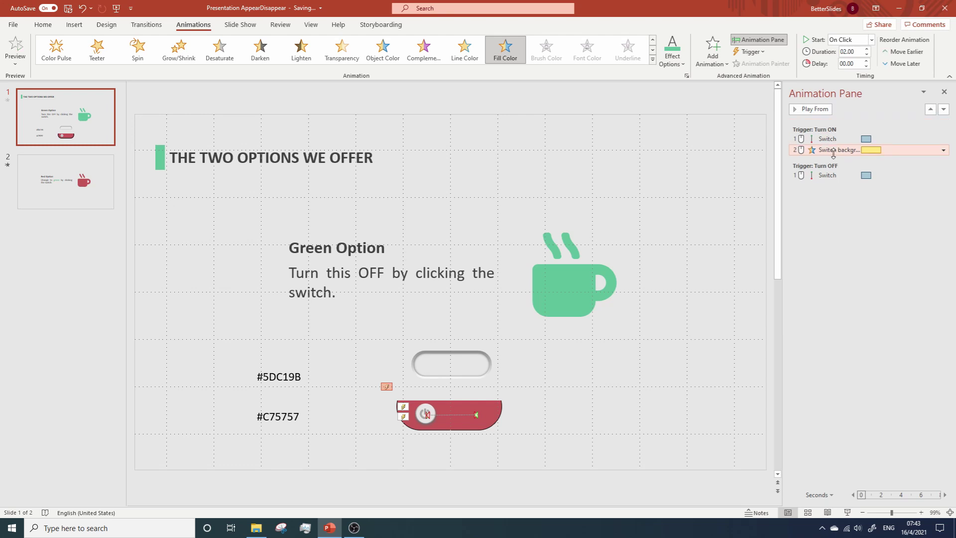
click(856, 52)
text(1)
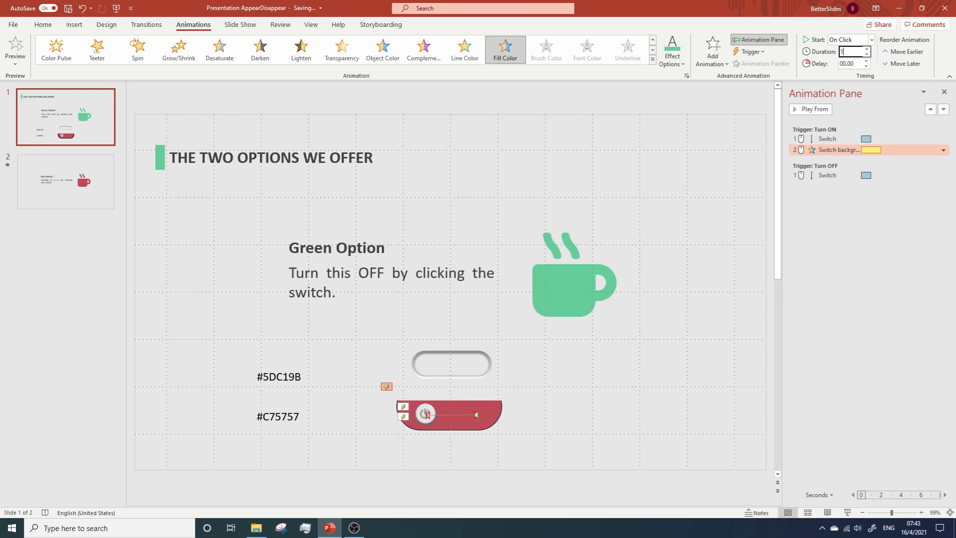
key(Return)
click(943, 150)
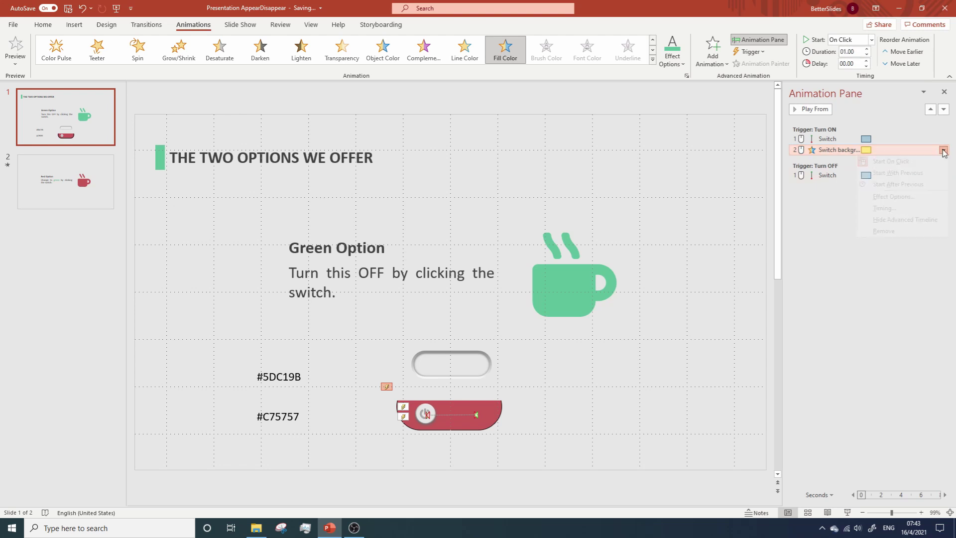
click(895, 173)
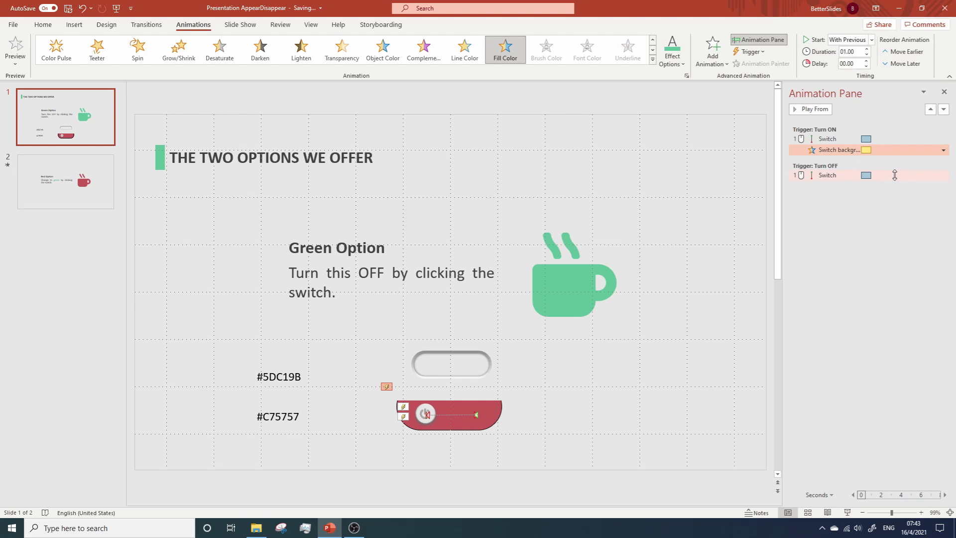
click(847, 513)
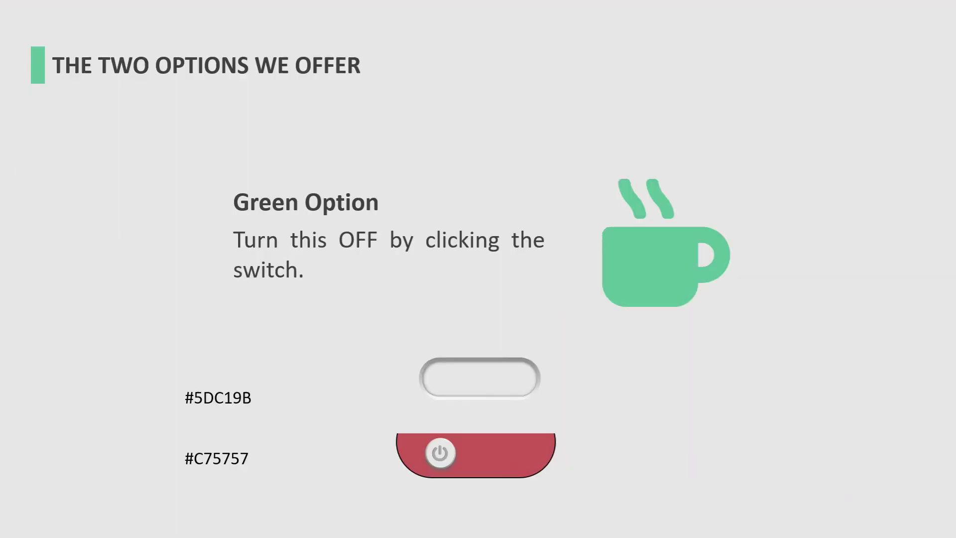
click(444, 455)
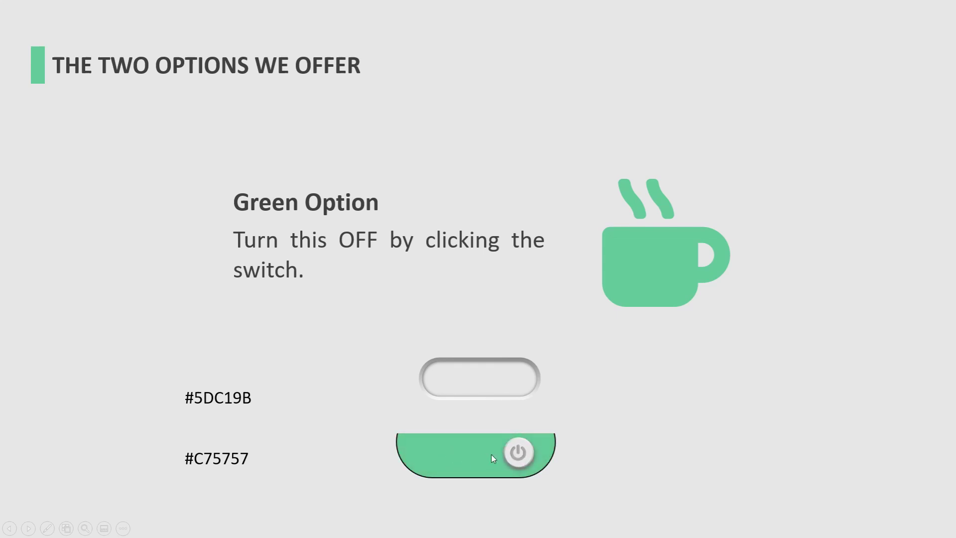
click(518, 452)
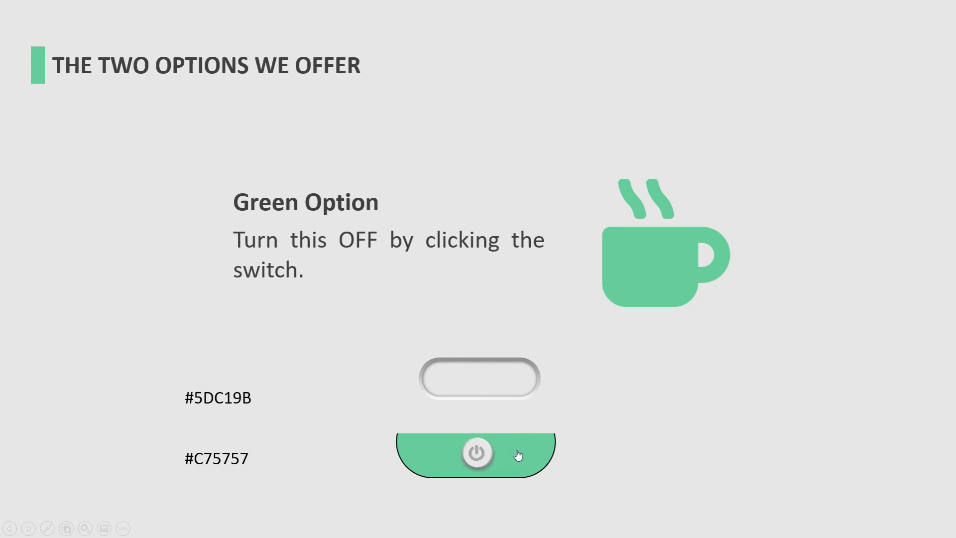
Step: Leave the slideshow, add a second Fill Color animation to the switch background, and select #C75757
key(Escape)
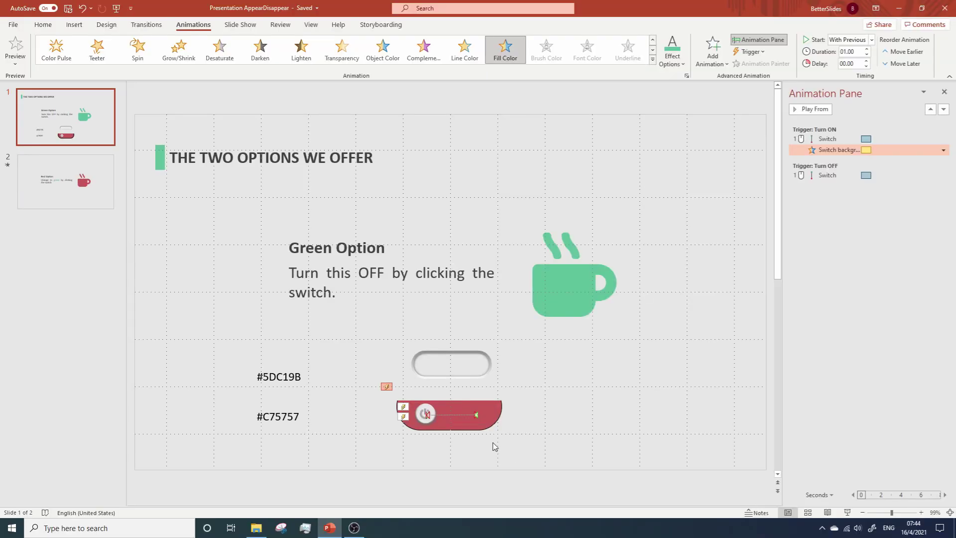
click(466, 426)
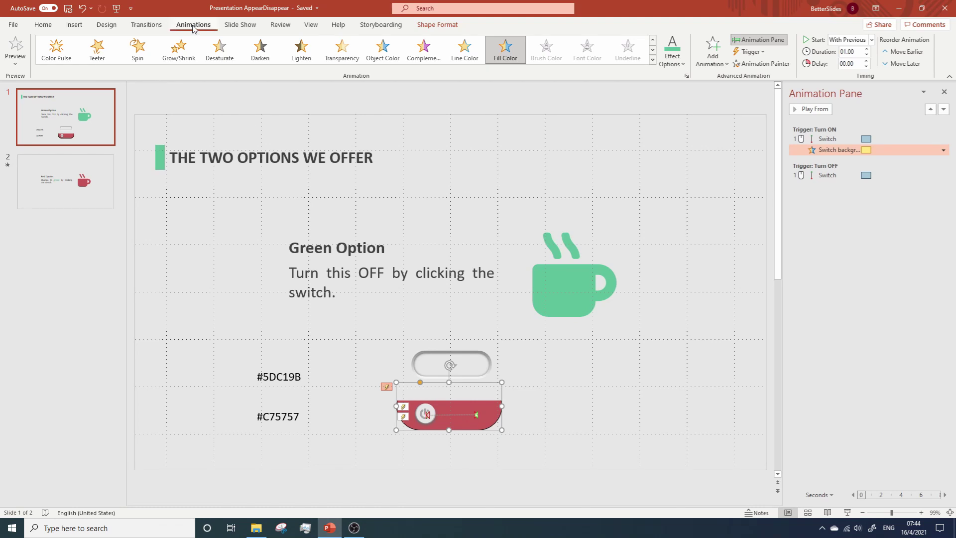
click(711, 56)
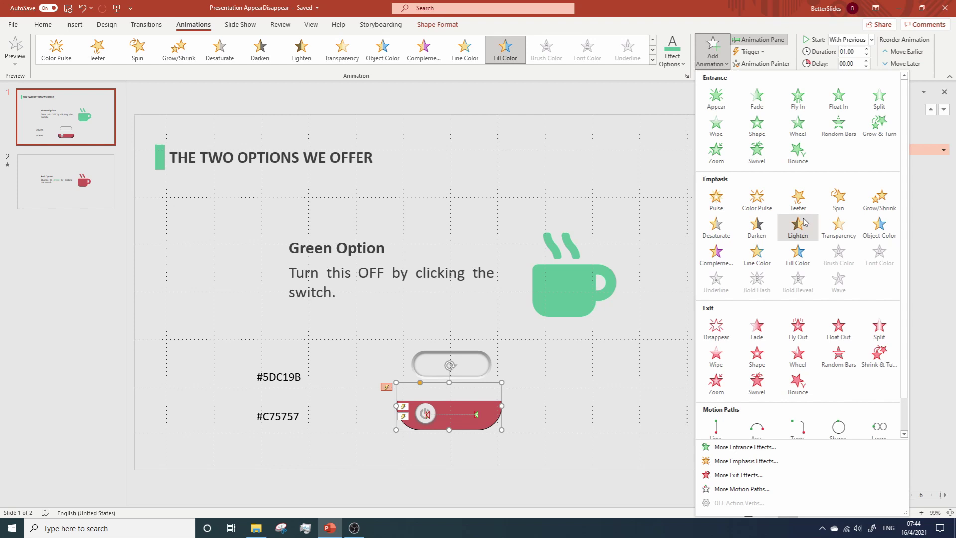
click(797, 250)
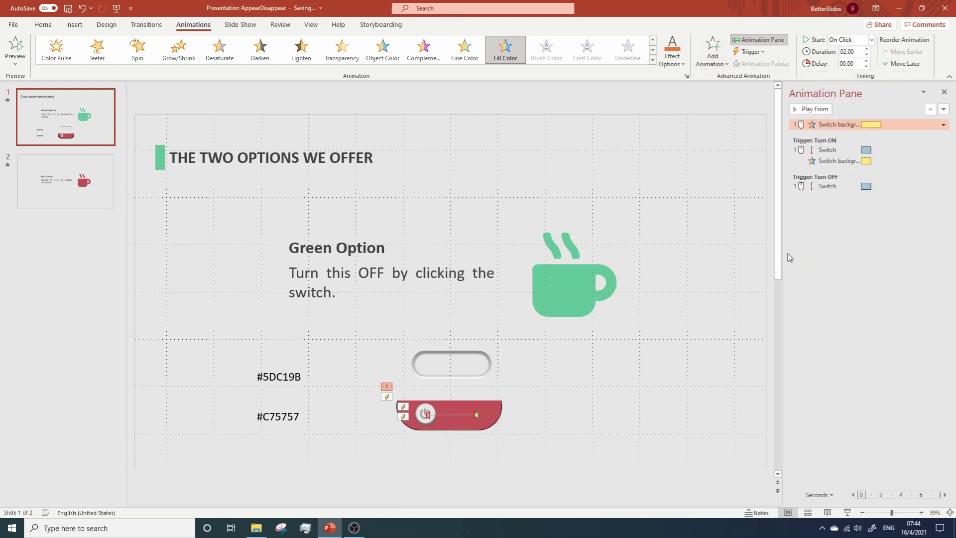
triple_click(284, 412)
key(ctrl+c)
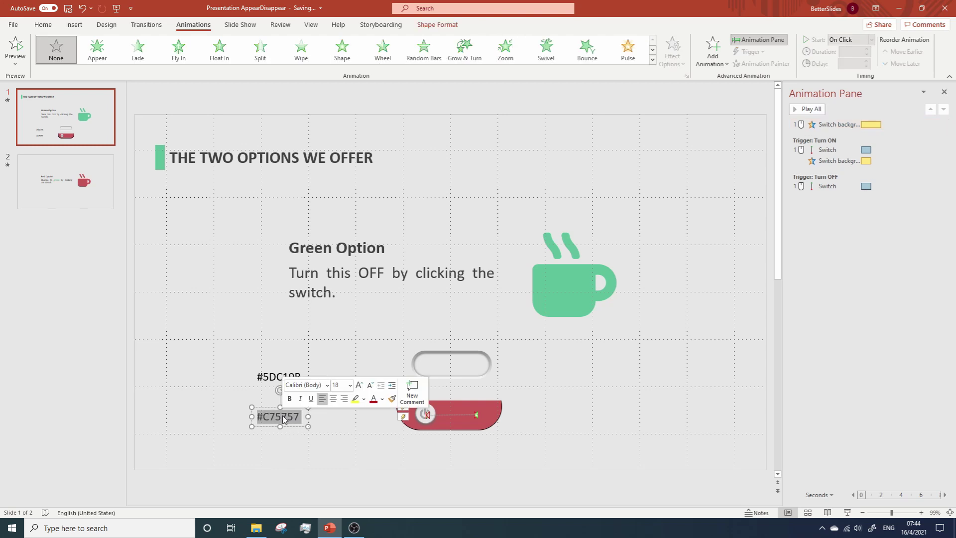
Step: Set the new Fill Color animation's custom colour to hex #C75757 red
click(896, 128)
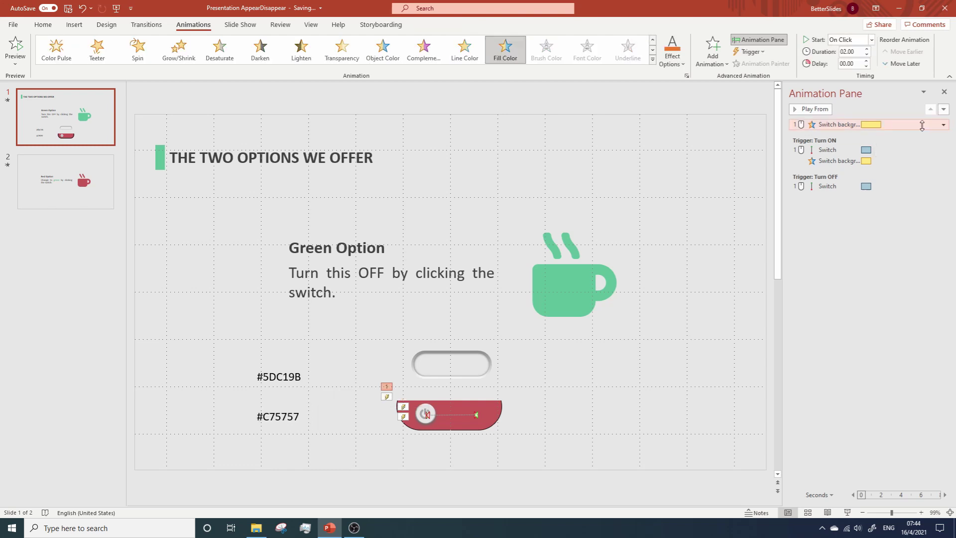
click(943, 125)
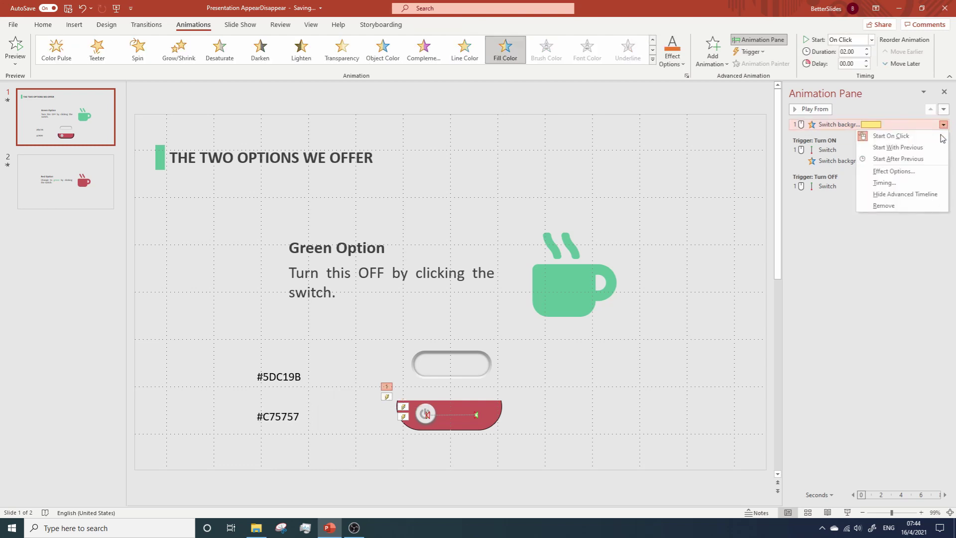
click(905, 172)
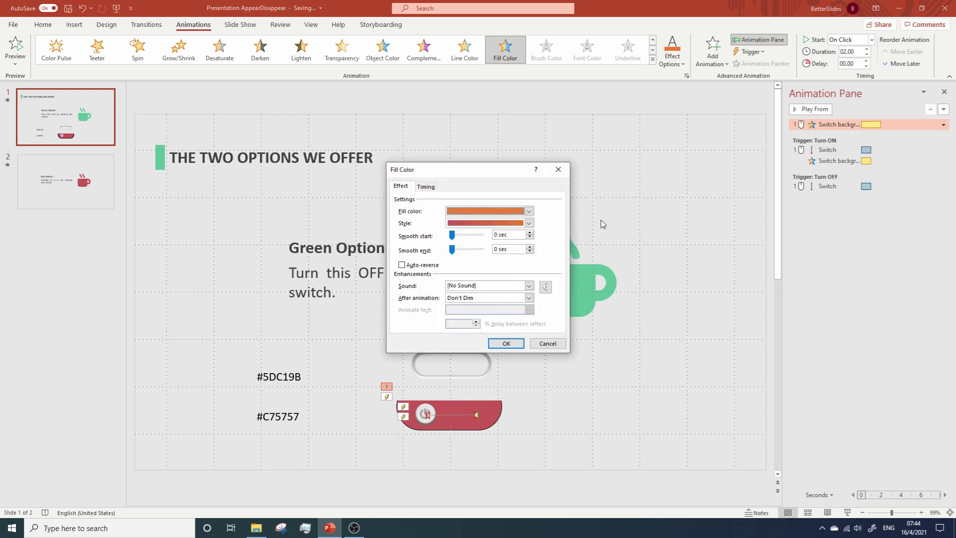
click(529, 211)
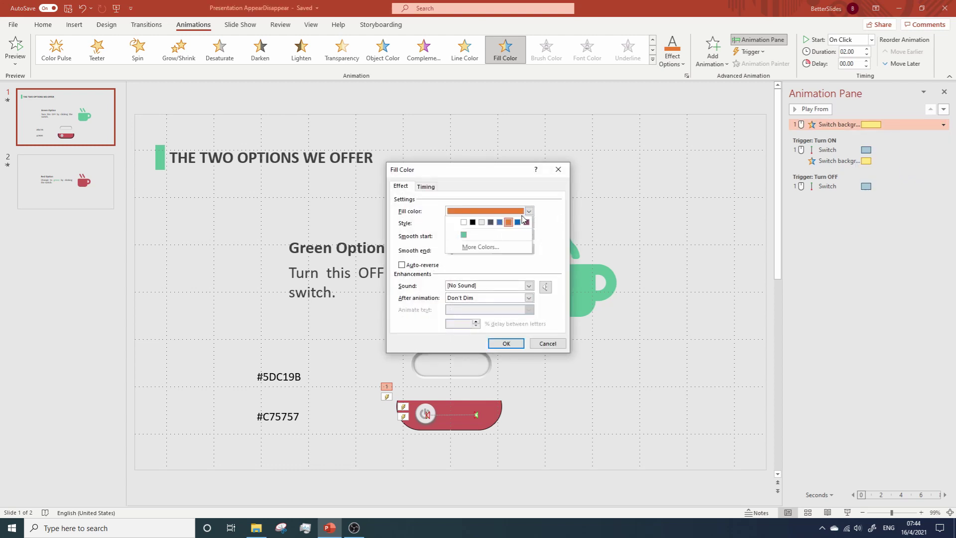
click(481, 248)
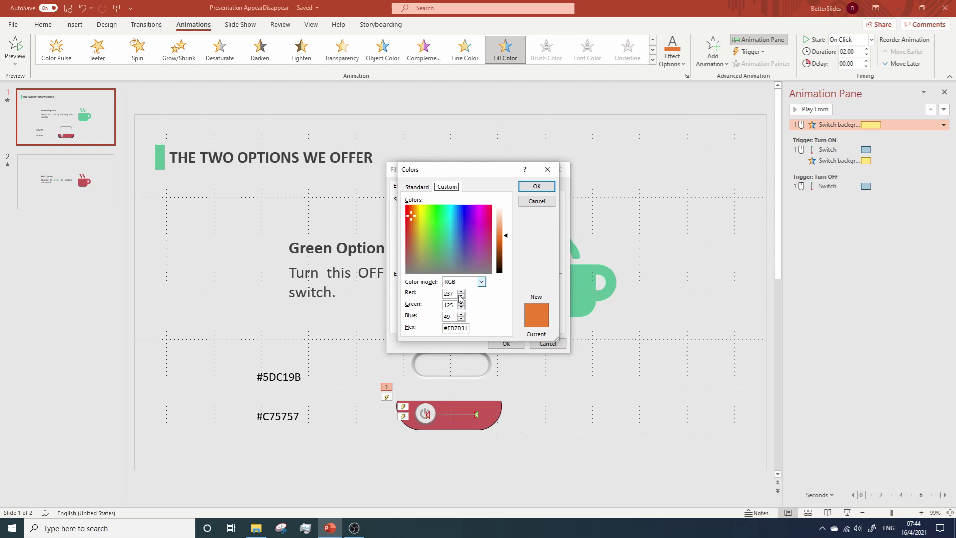
triple_click(456, 327)
key(ctrl+v)
click(536, 186)
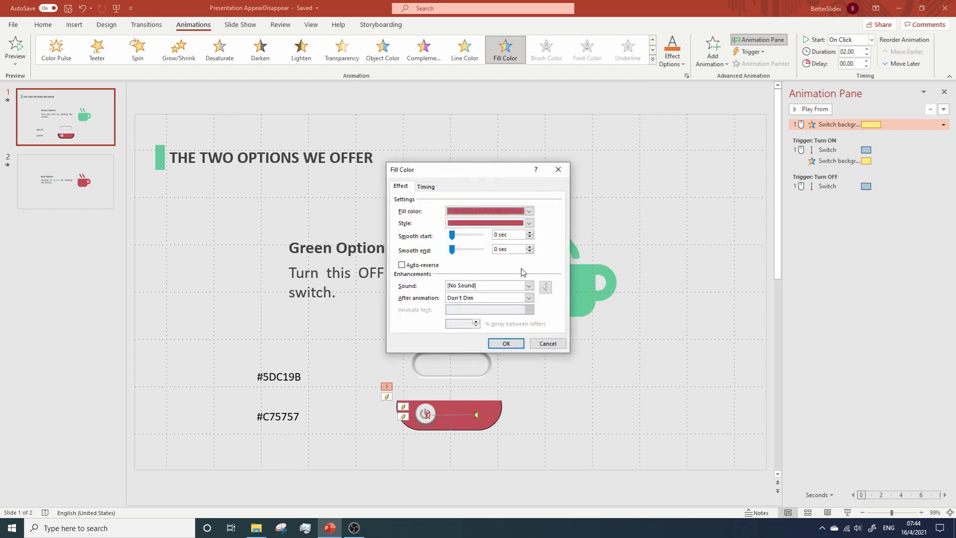
Step: Apply the red colour with a 1-second duration, placed under Turn OFF and starting With Previous
click(505, 343)
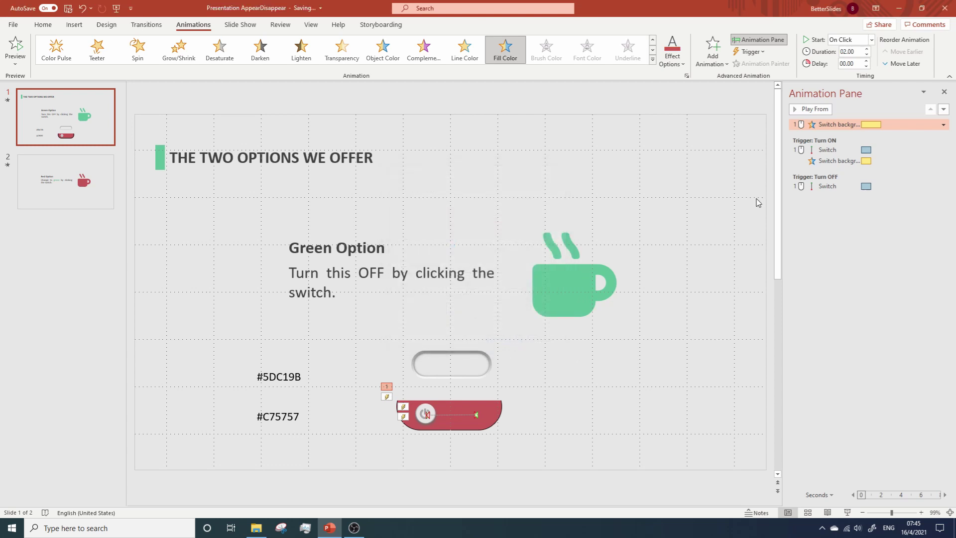
double_click(854, 52)
text(1)
key(Return)
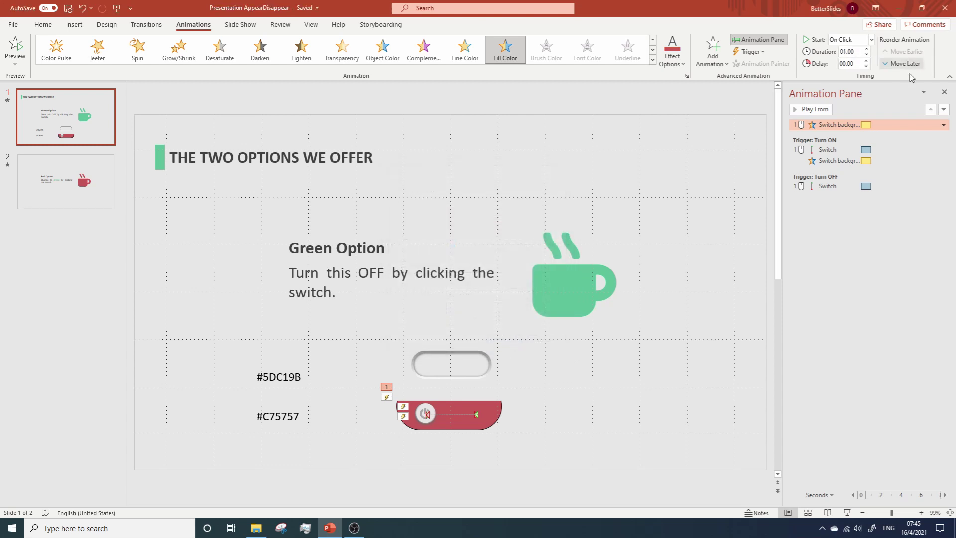
drag(852, 124, 839, 200)
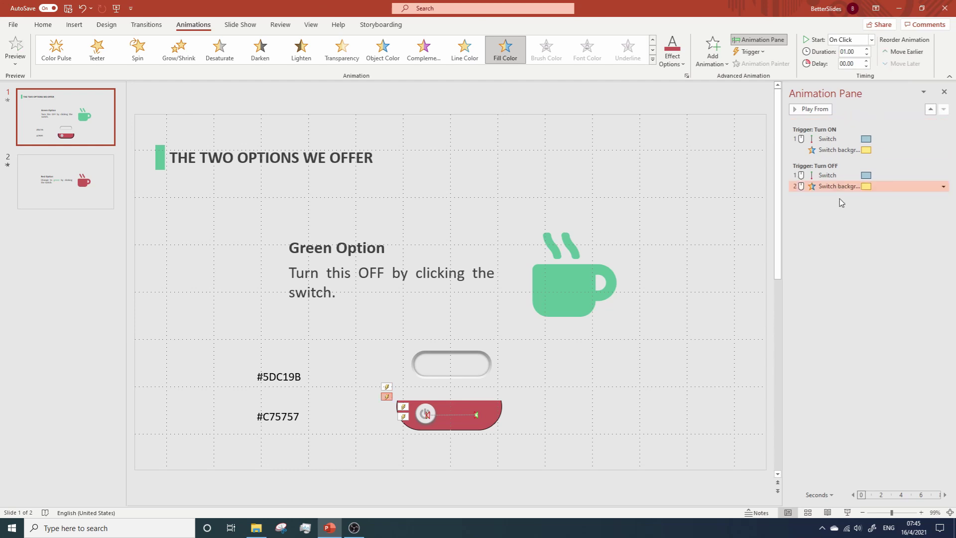
click(939, 185)
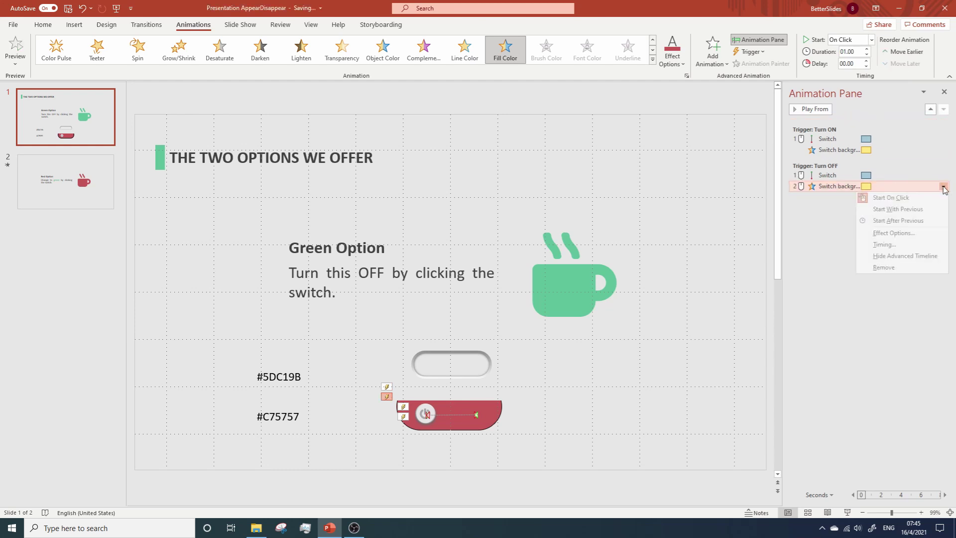
click(900, 209)
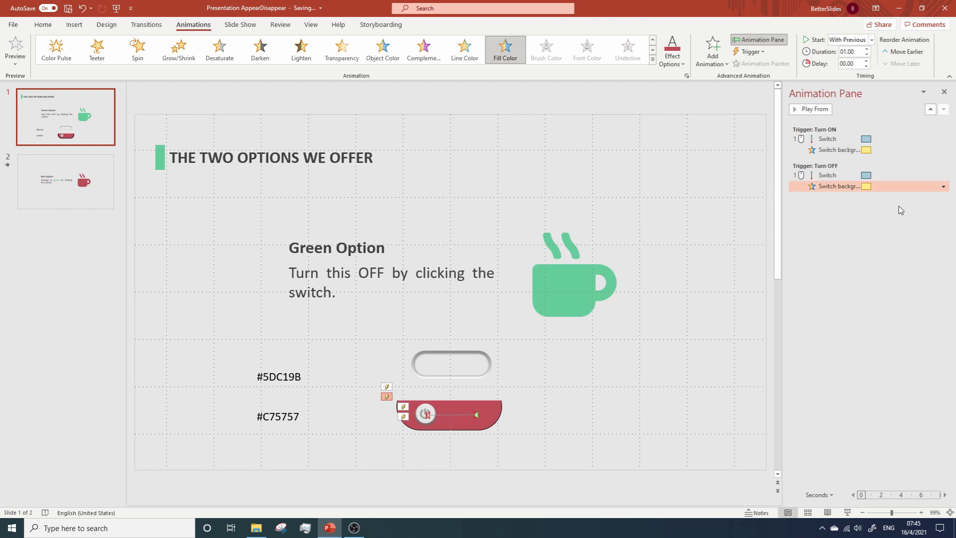
Step: Test in a slideshow that the switch turns green then red, then select the switch group
click(846, 513)
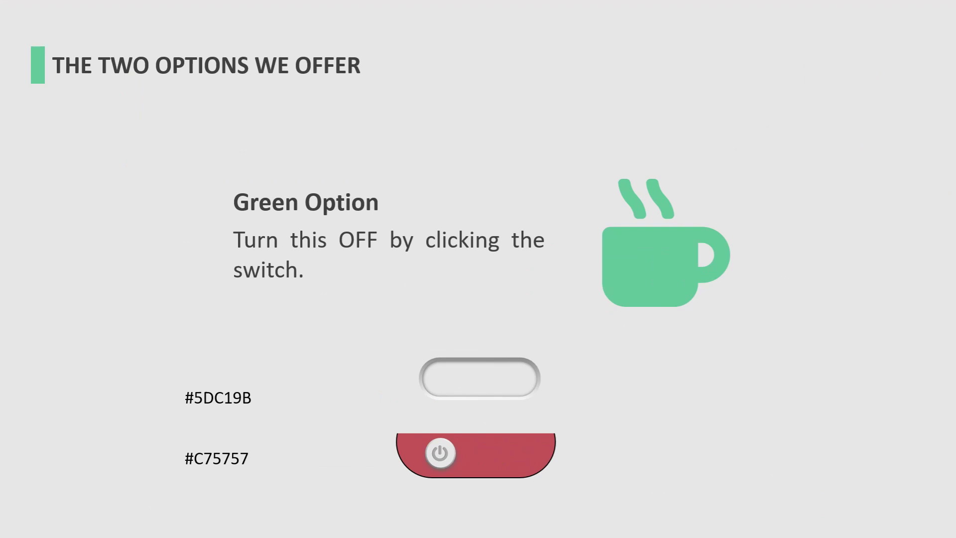
click(438, 463)
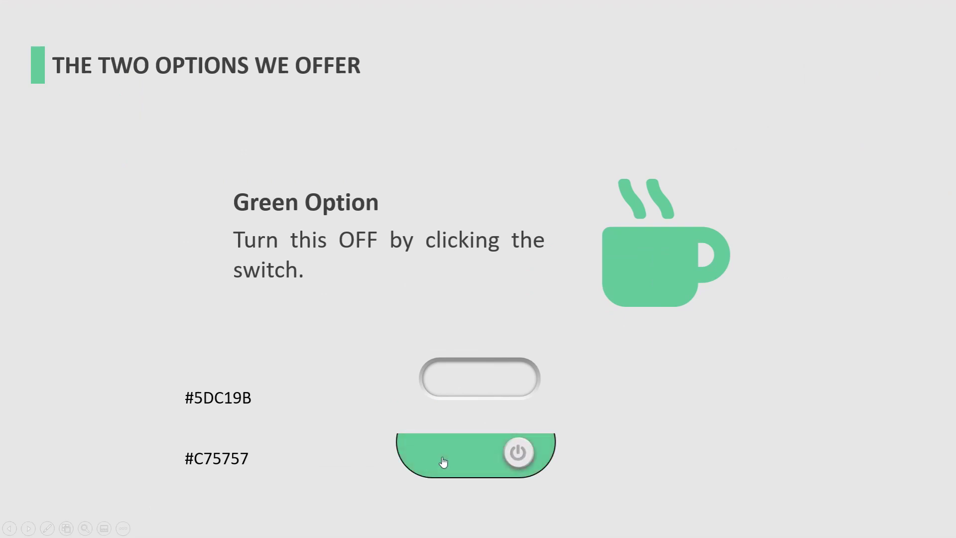
click(518, 456)
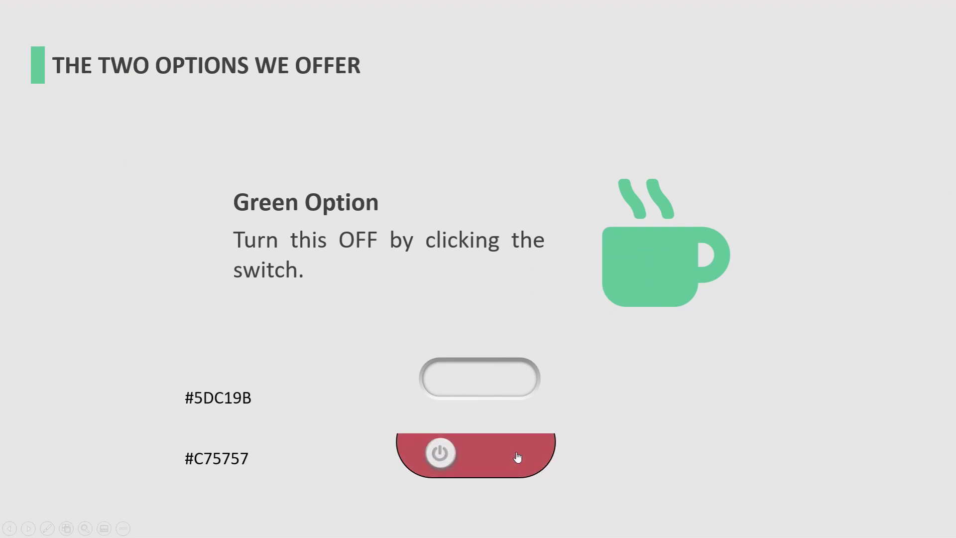
key(Escape)
click(493, 392)
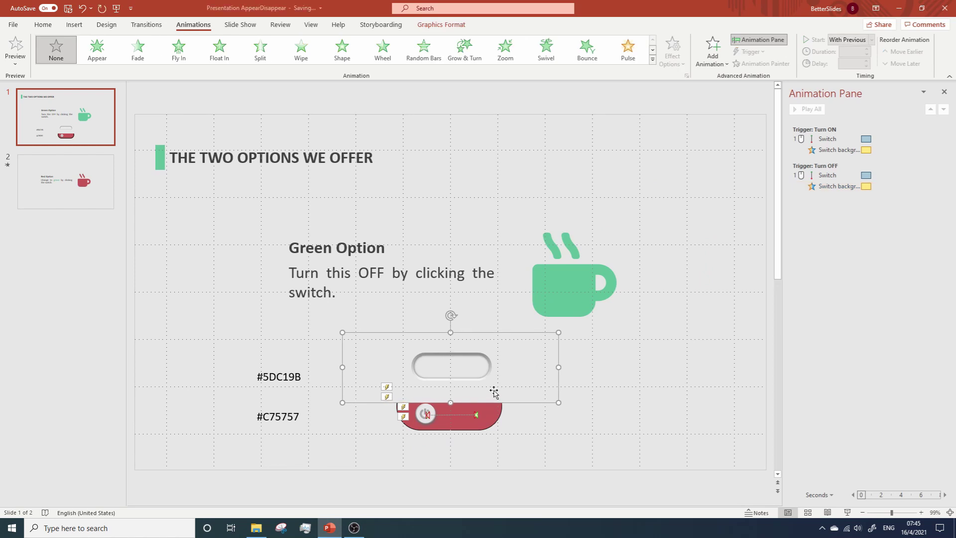
Step: Nudge the switch frame down over the red switch and select the Green Option group
key(Down)
key(Down)
key(Down)
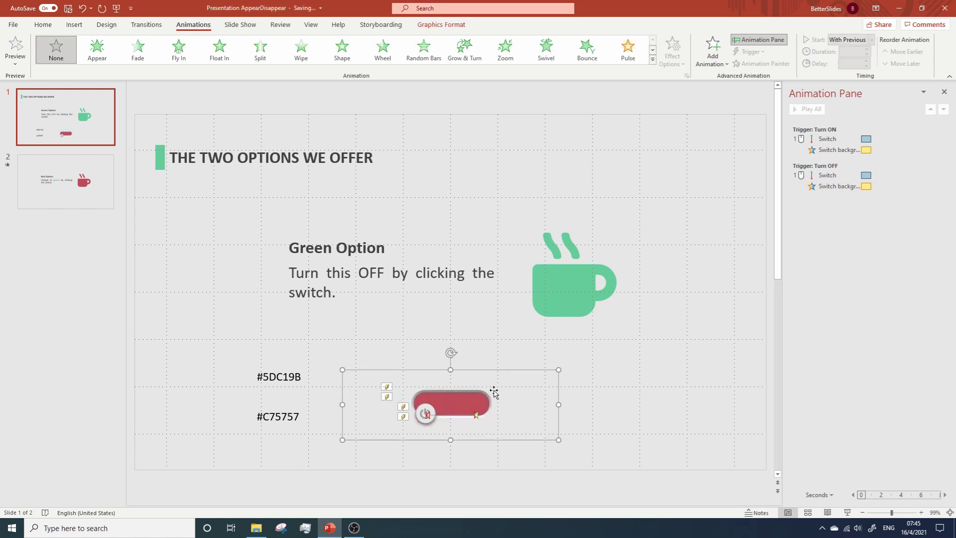
key(Down)
key(Down)
key(Down)
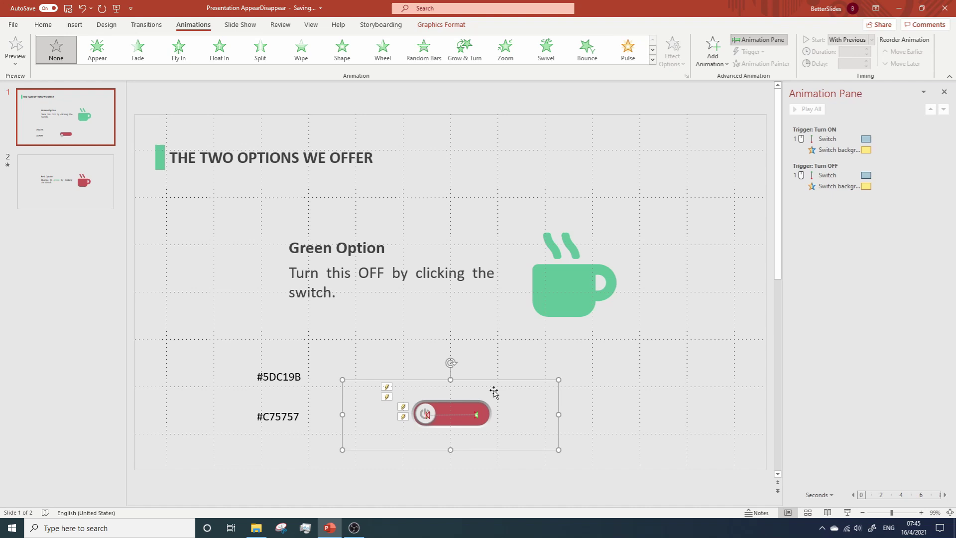
key(ctrl+Up)
key(ctrl+Down)
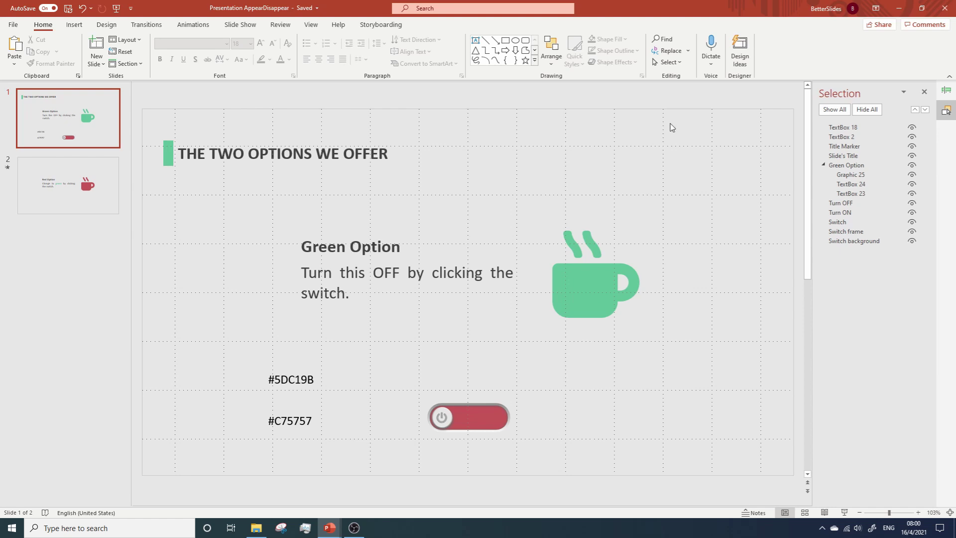
click(847, 166)
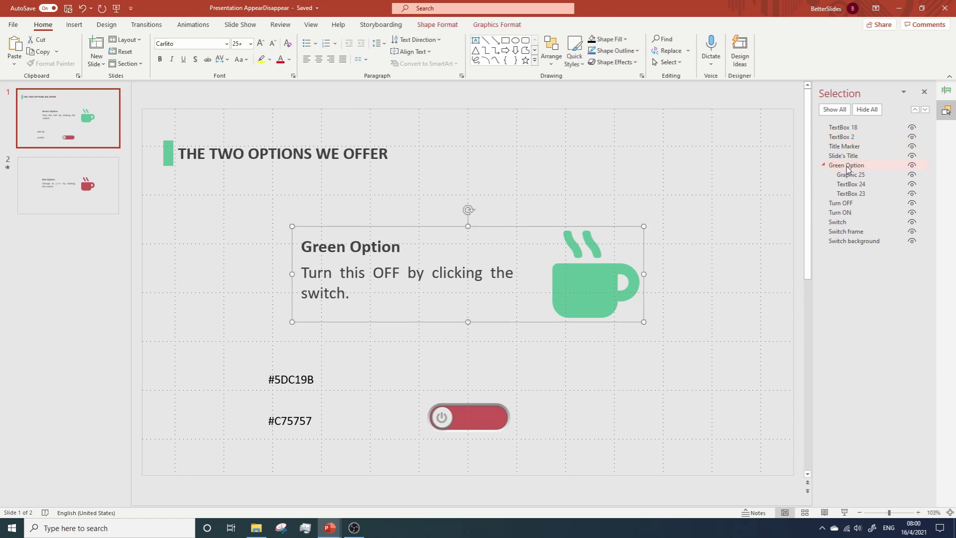
Step: Give Green Option a Fade entrance under the Turn ON trigger, starting With Previous
click(193, 25)
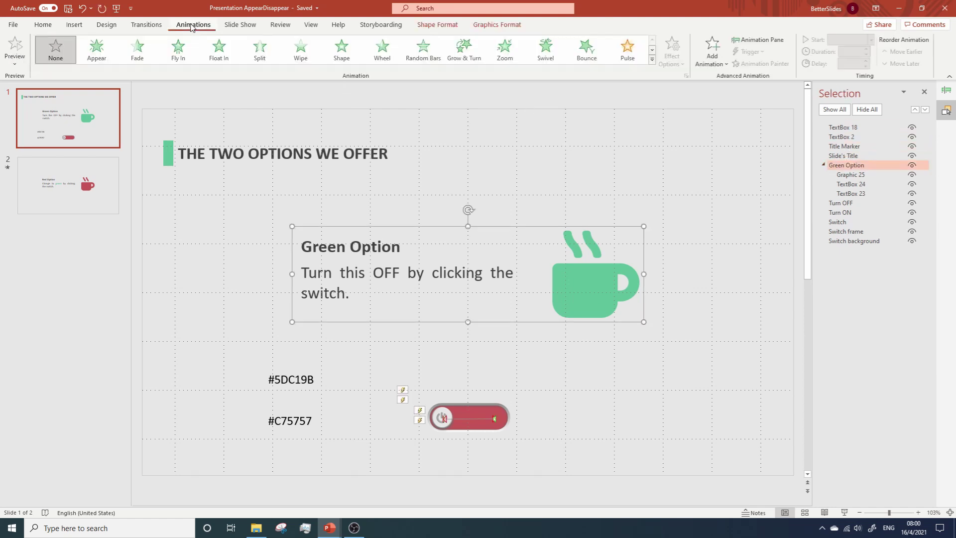
click(717, 58)
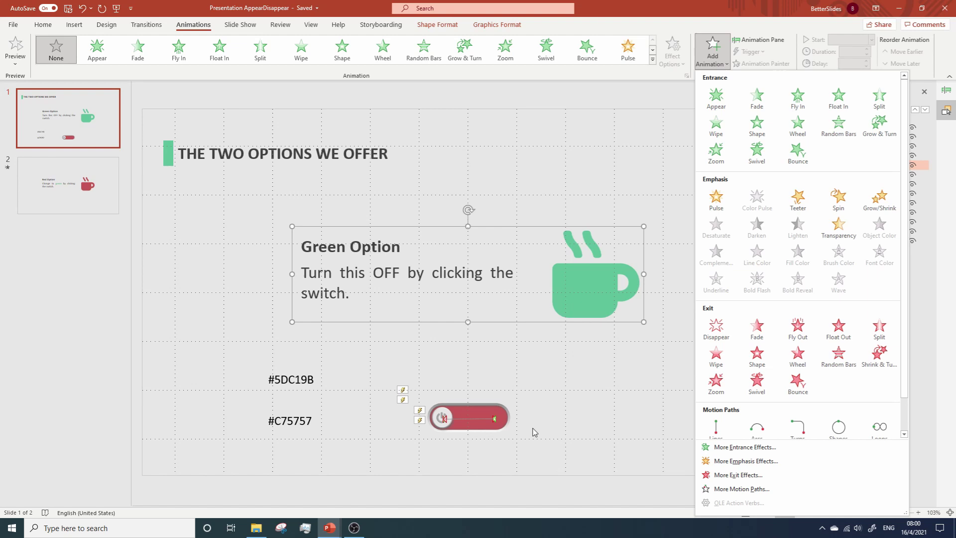
key(Escape)
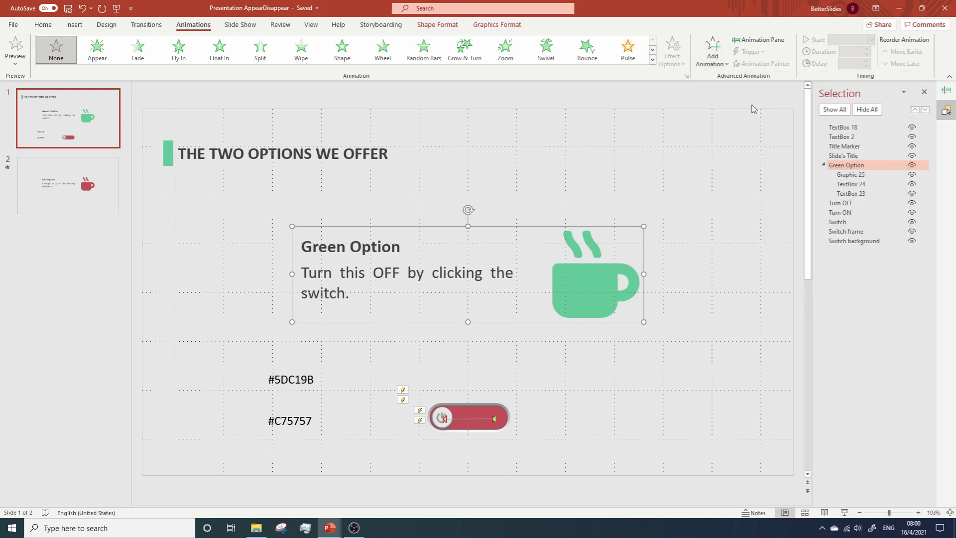
click(946, 90)
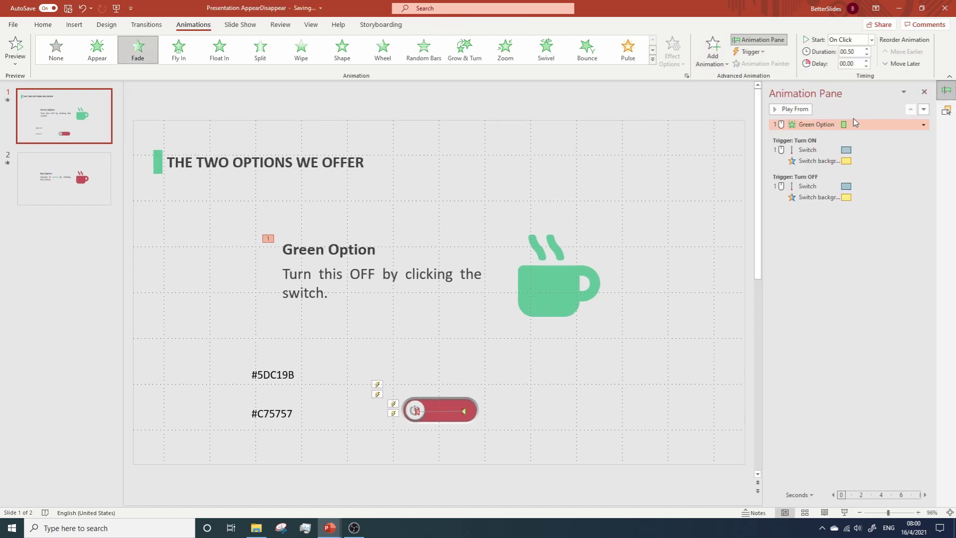
drag(821, 124, 822, 167)
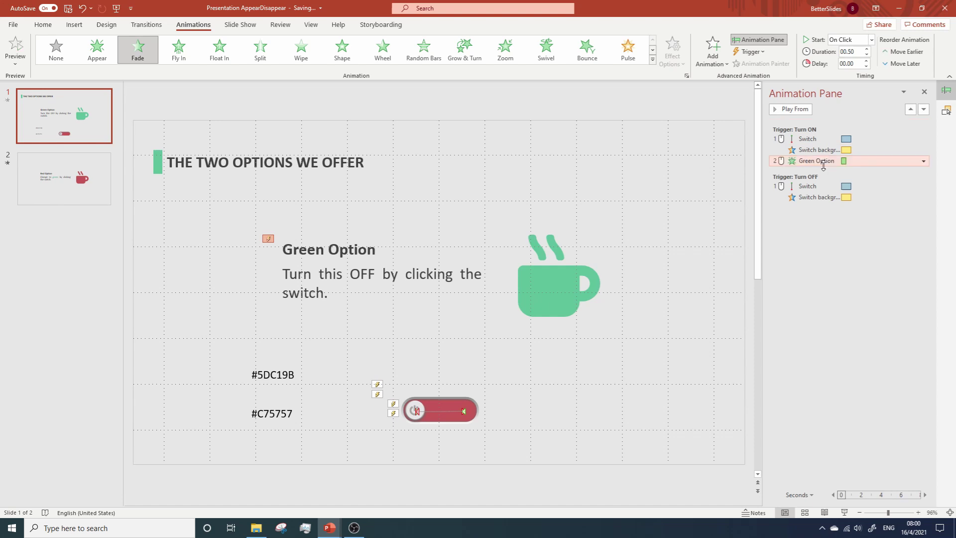
click(924, 161)
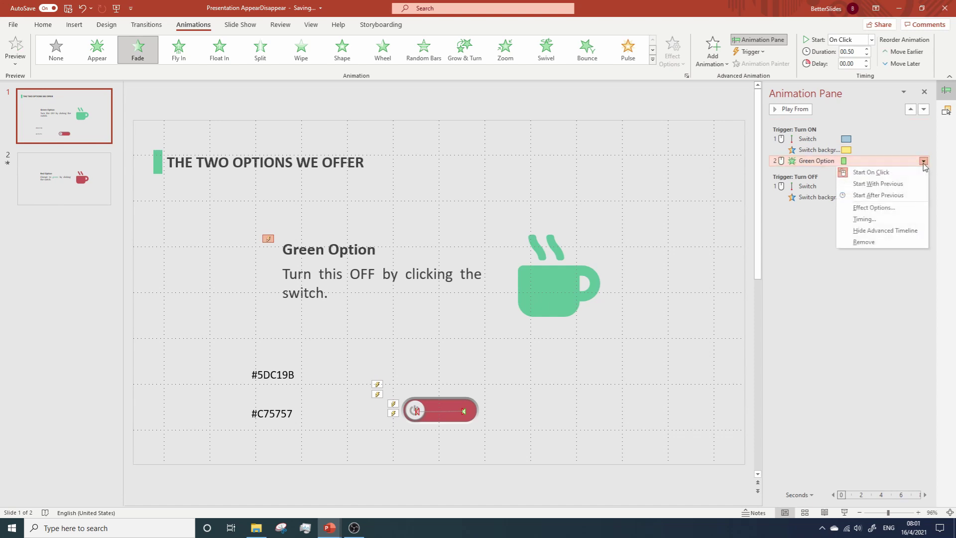
click(900, 184)
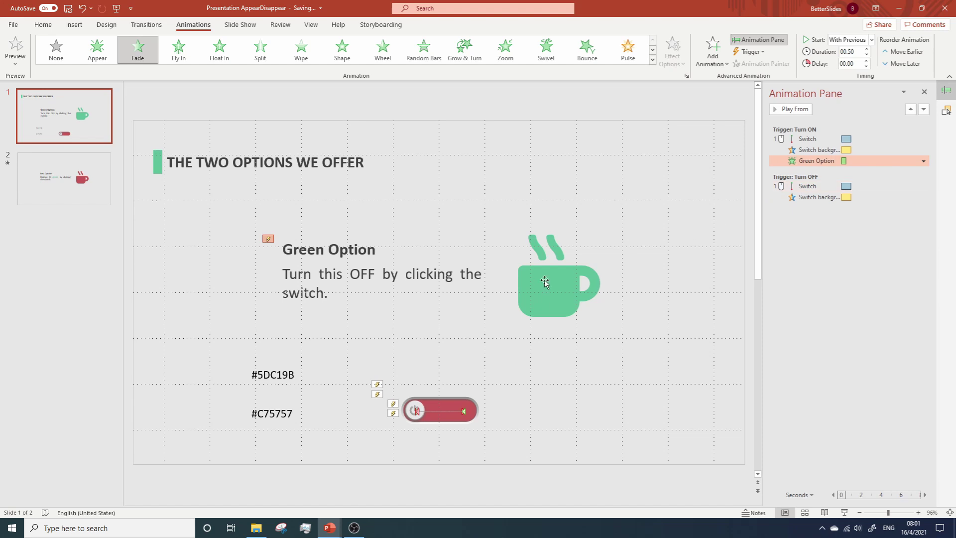
Step: Add a Fade exit to Green Option under the Turn OFF trigger, starting With Previous
click(947, 111)
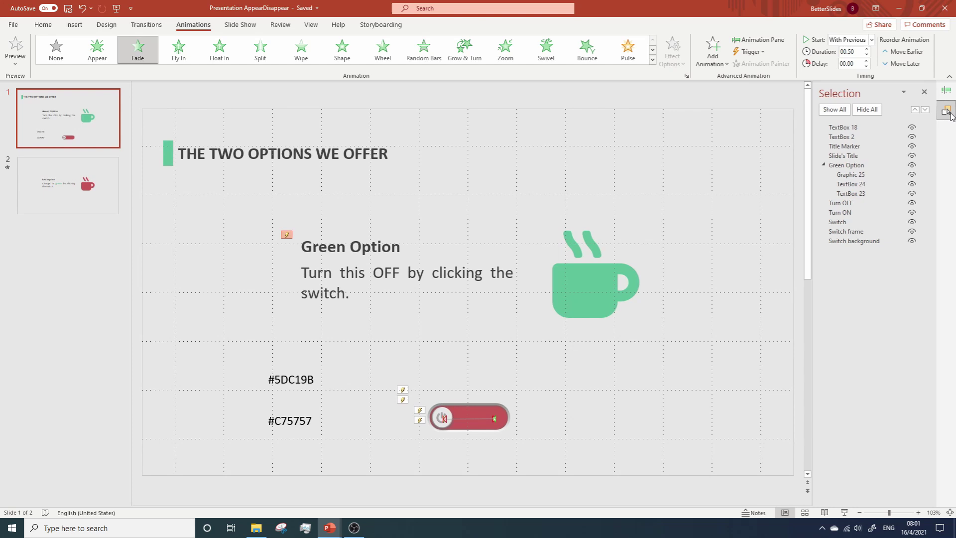
click(858, 167)
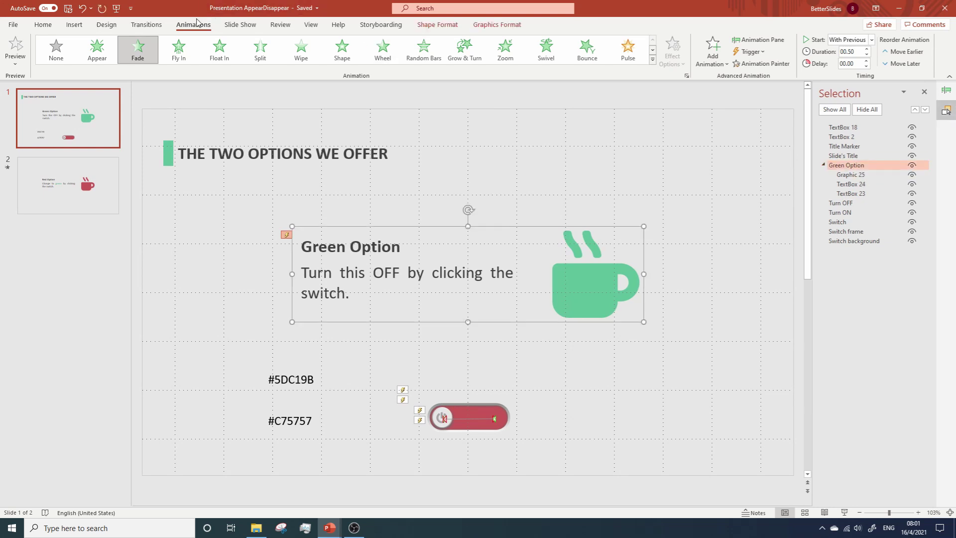
click(710, 62)
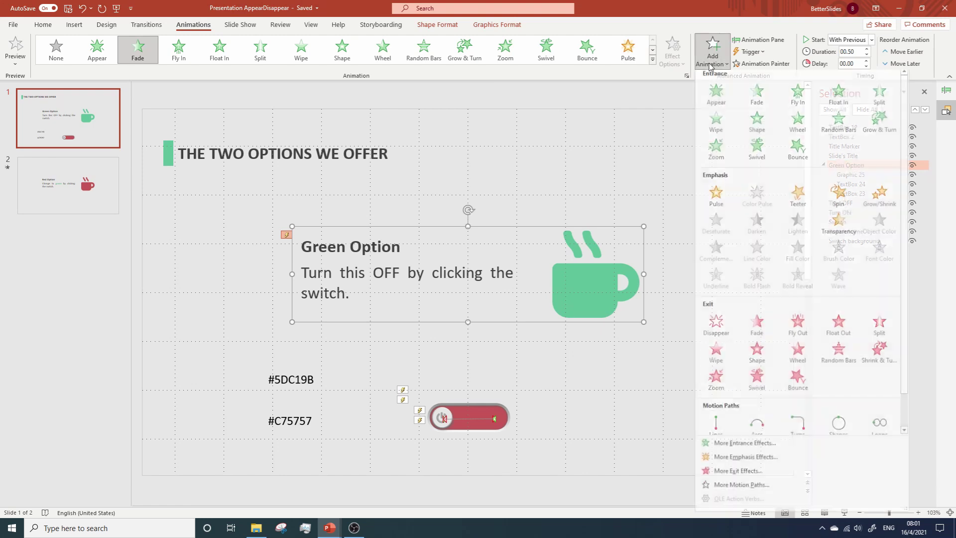
click(760, 327)
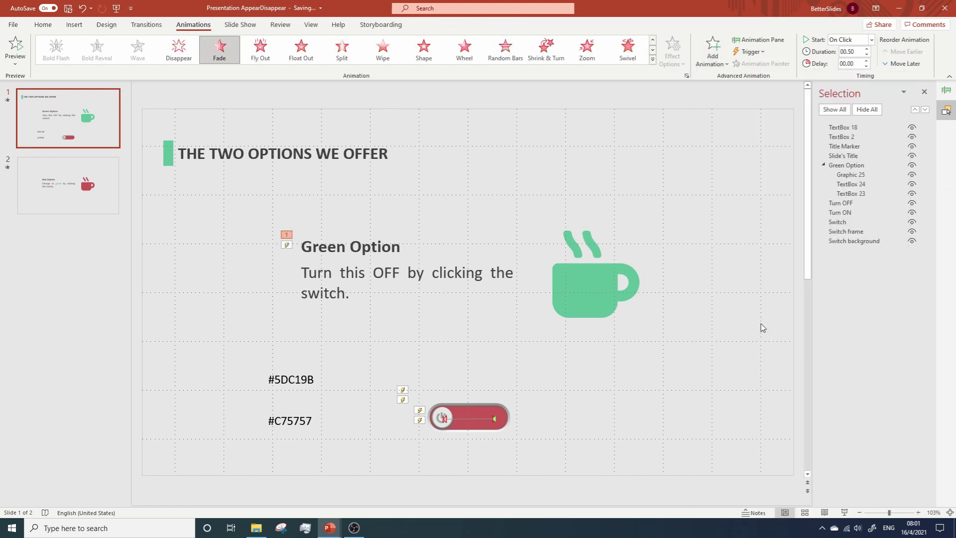
click(945, 90)
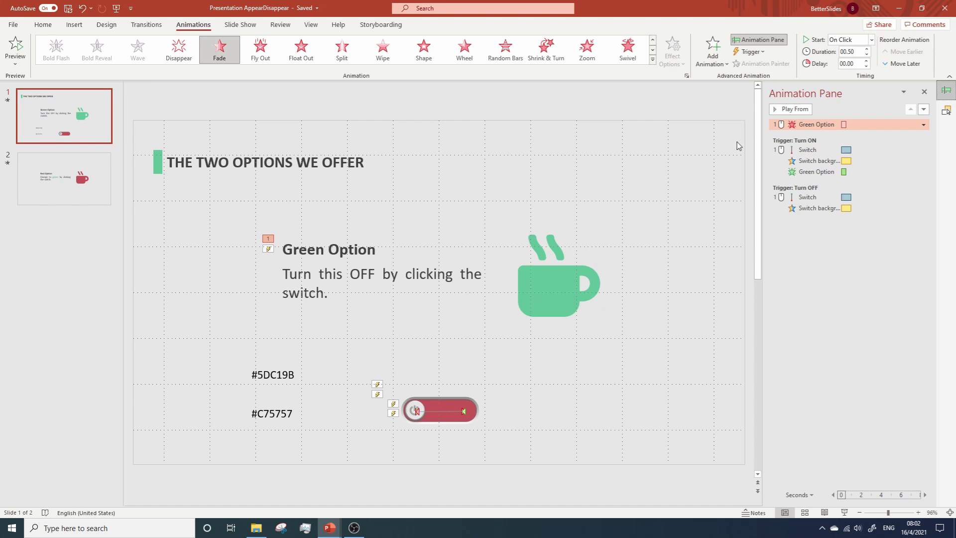
drag(820, 128, 824, 223)
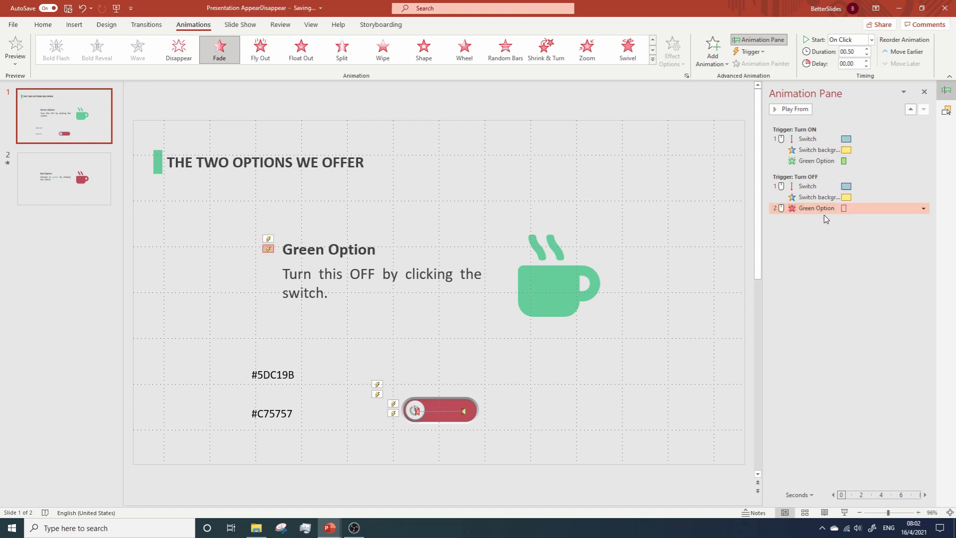
click(923, 208)
click(877, 231)
key(F5)
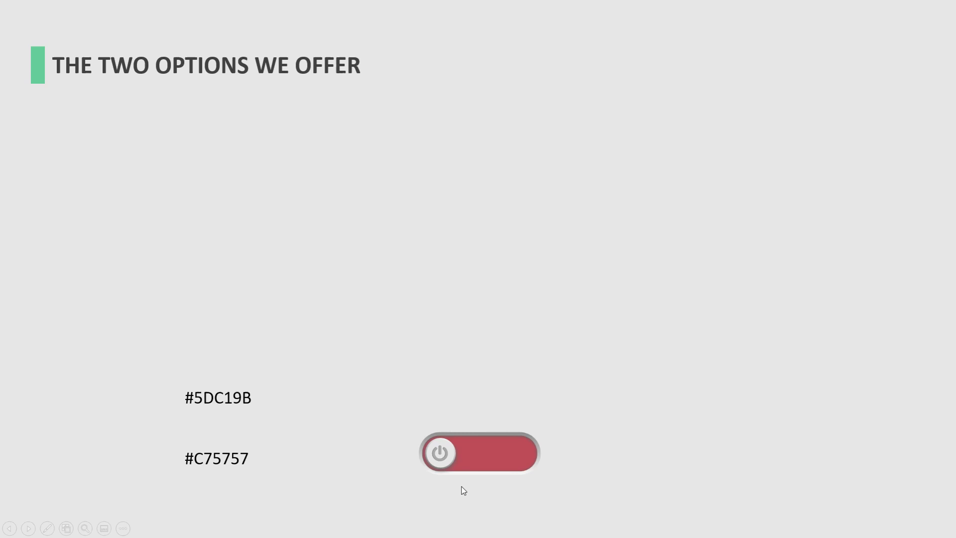
click(443, 455)
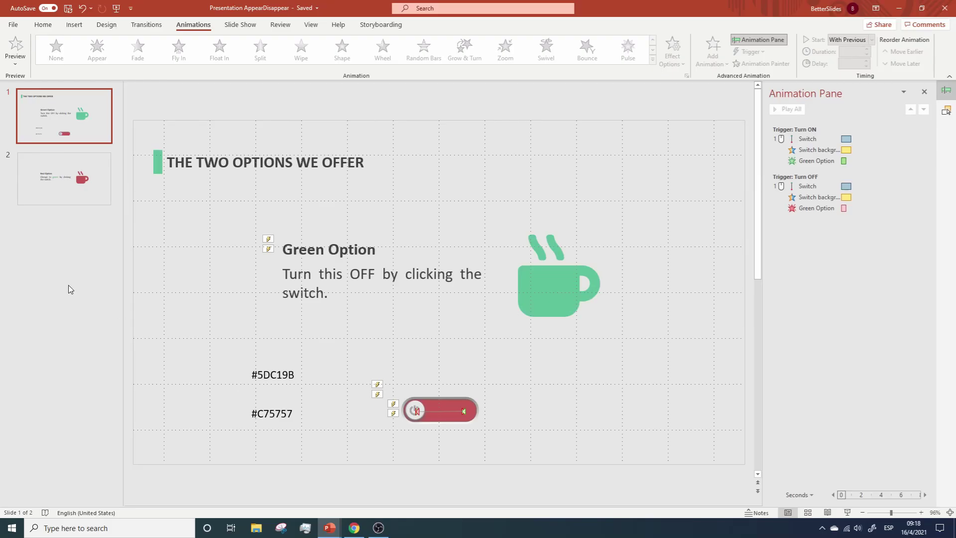
Step: Bring the Red Option text and red cup from slide 2 onto slide 1, aligned over Green Option
click(57, 197)
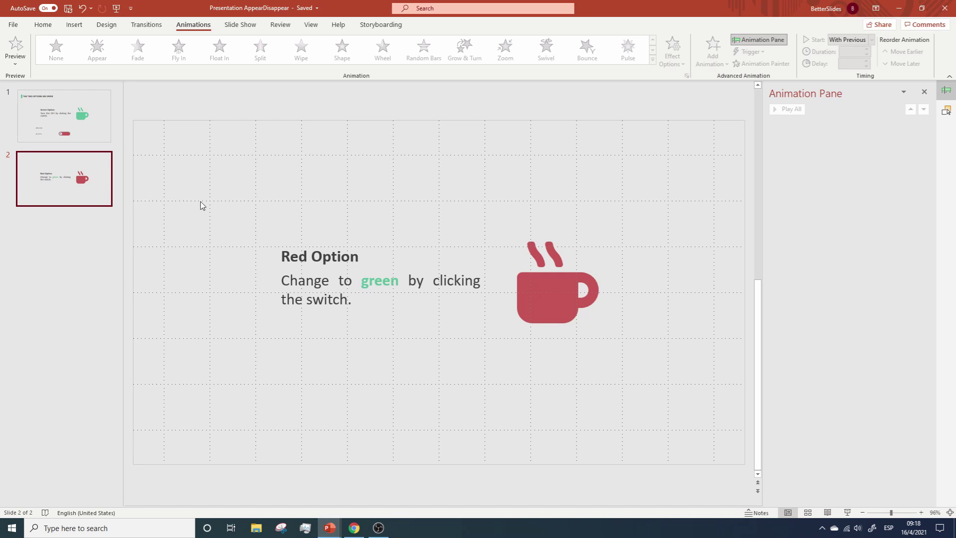
drag(193, 201, 712, 386)
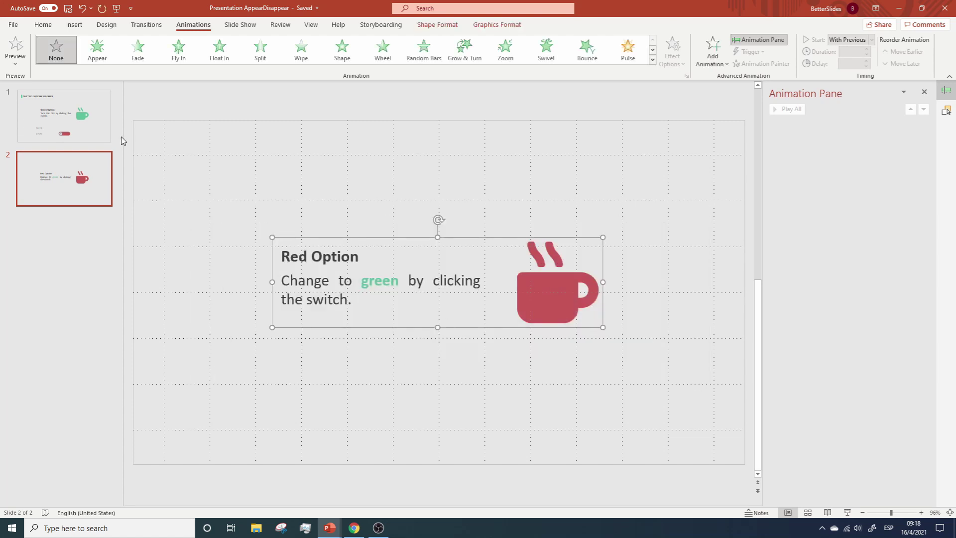
click(82, 121)
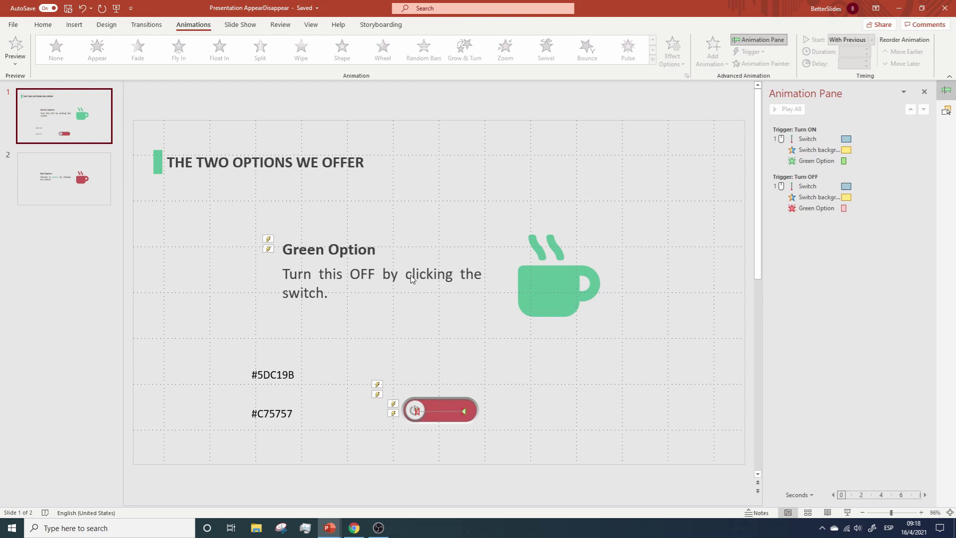
key(ctrl+v)
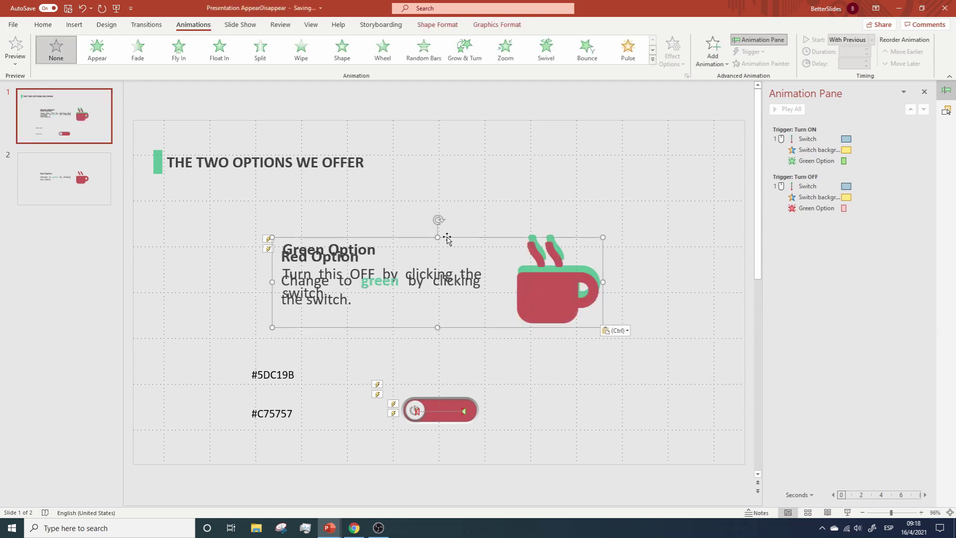
drag(454, 239, 456, 230)
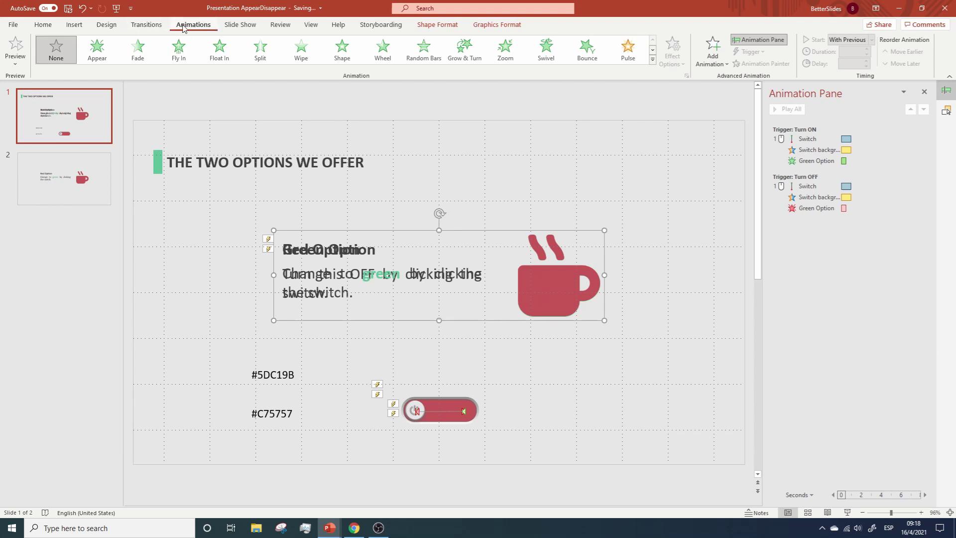
Step: Give Red Option a Disappear exit starting With Previous, placed under the Turn ON trigger
click(714, 51)
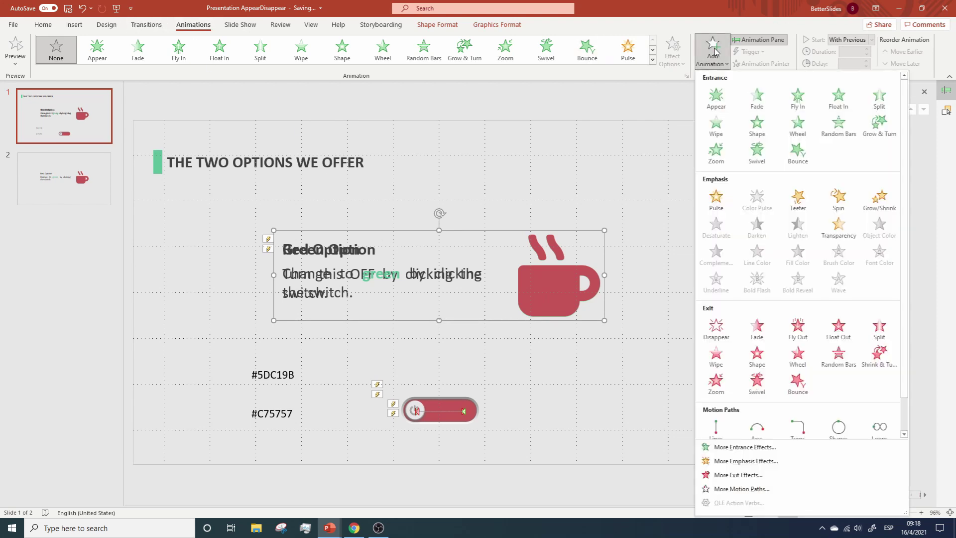
click(716, 333)
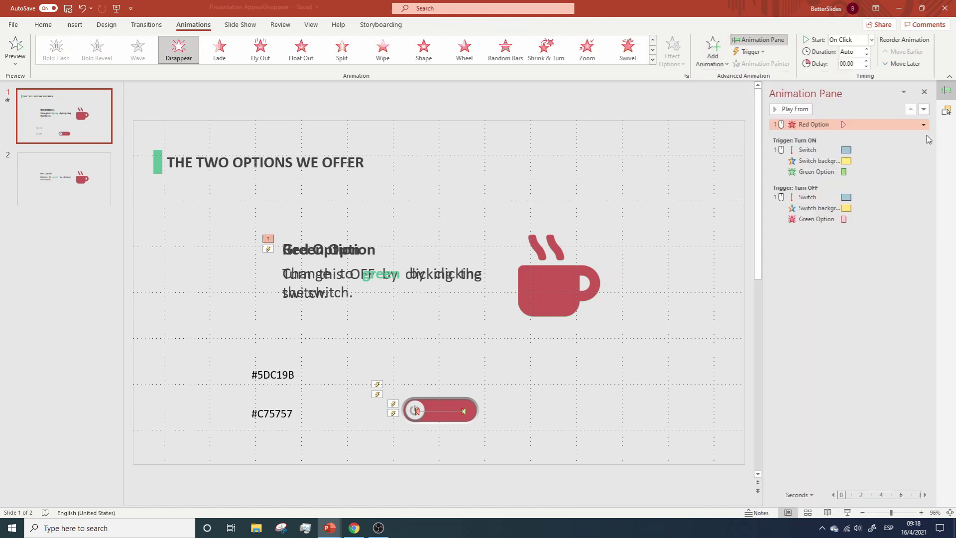
click(923, 124)
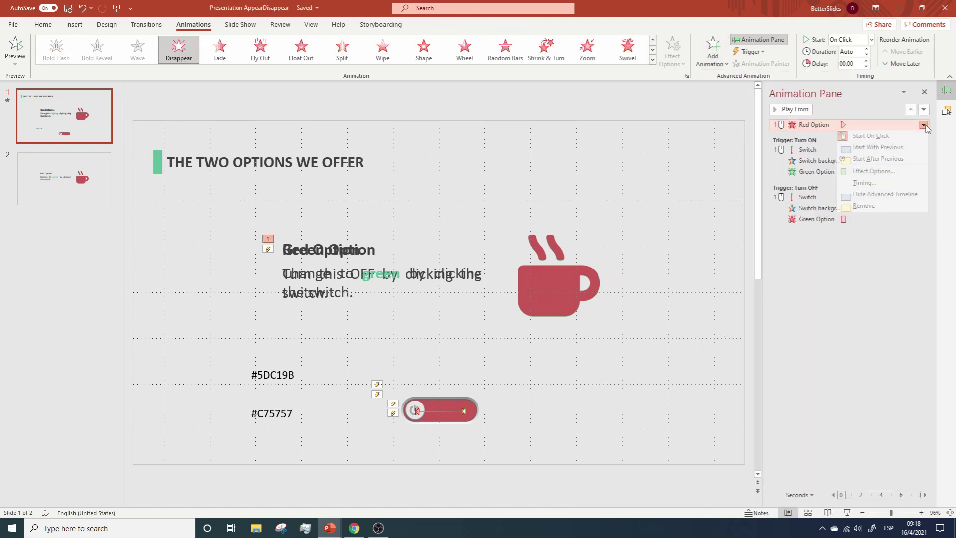
click(897, 149)
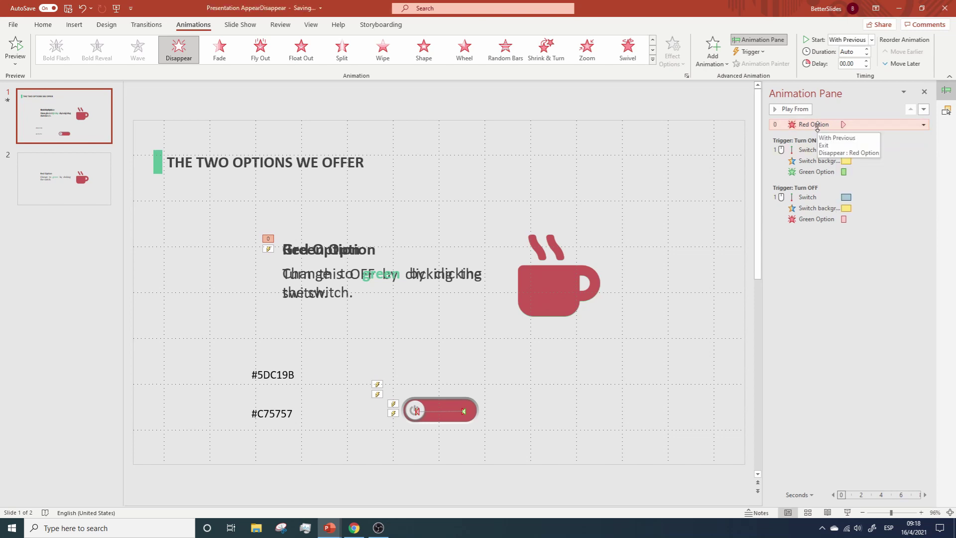
drag(817, 126, 813, 174)
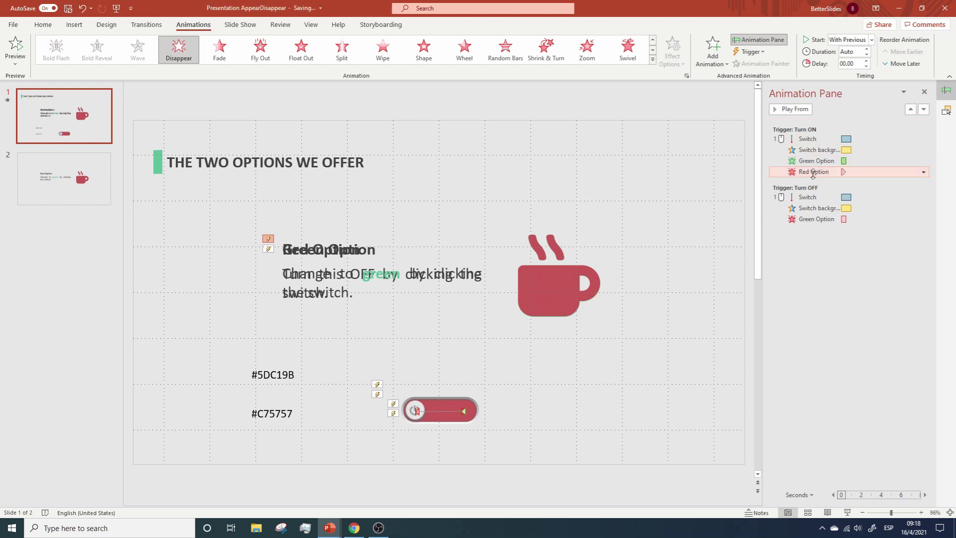
Step: Add a Fade entrance to Red Option, starting With Previous, under the Turn OFF trigger
click(947, 113)
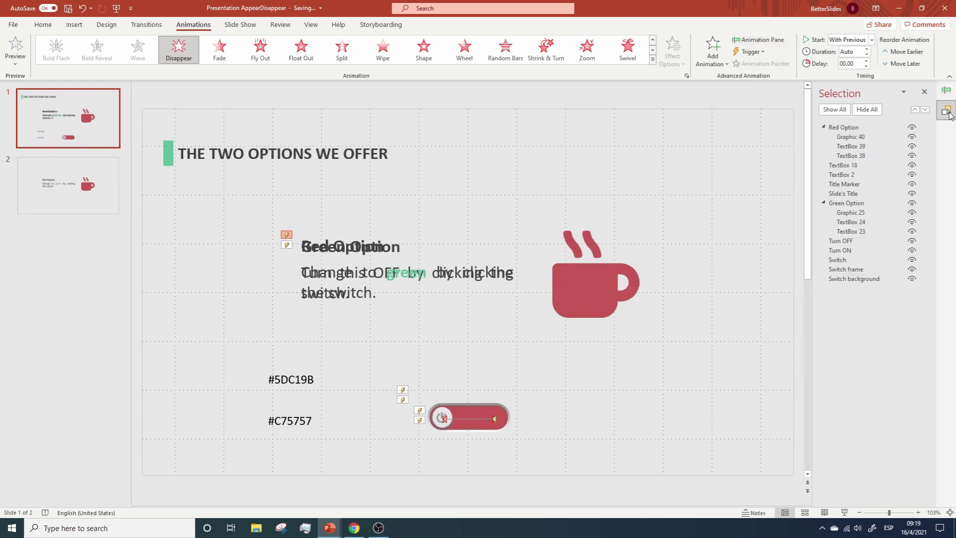
click(854, 128)
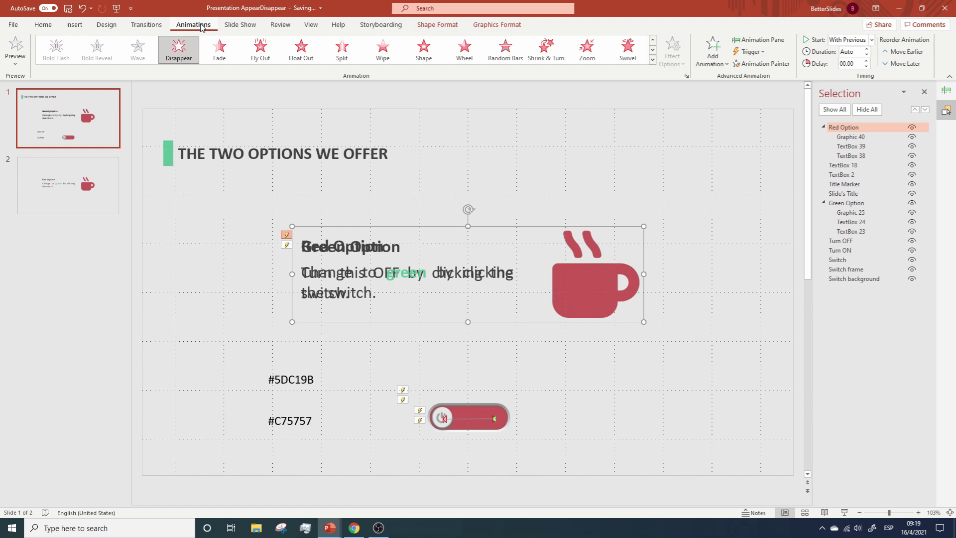
click(712, 55)
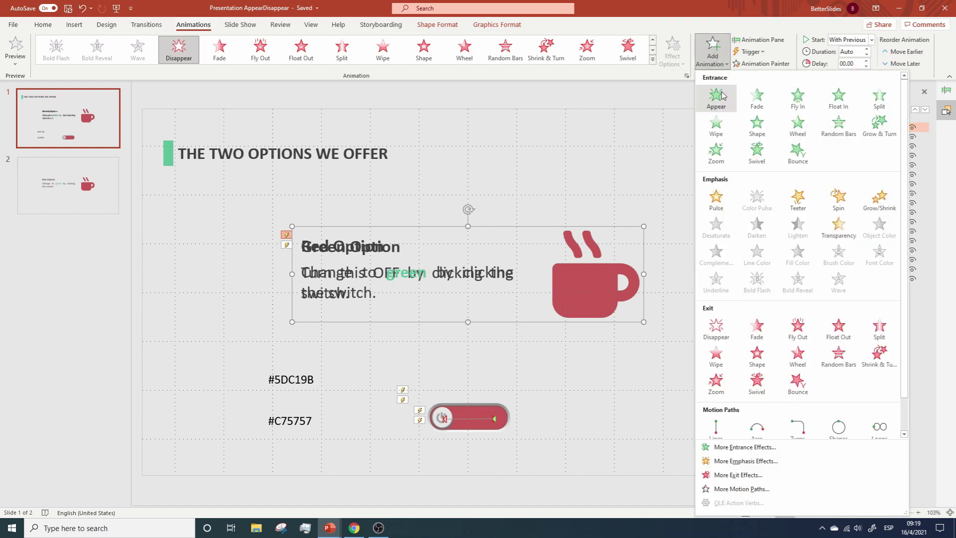
click(755, 108)
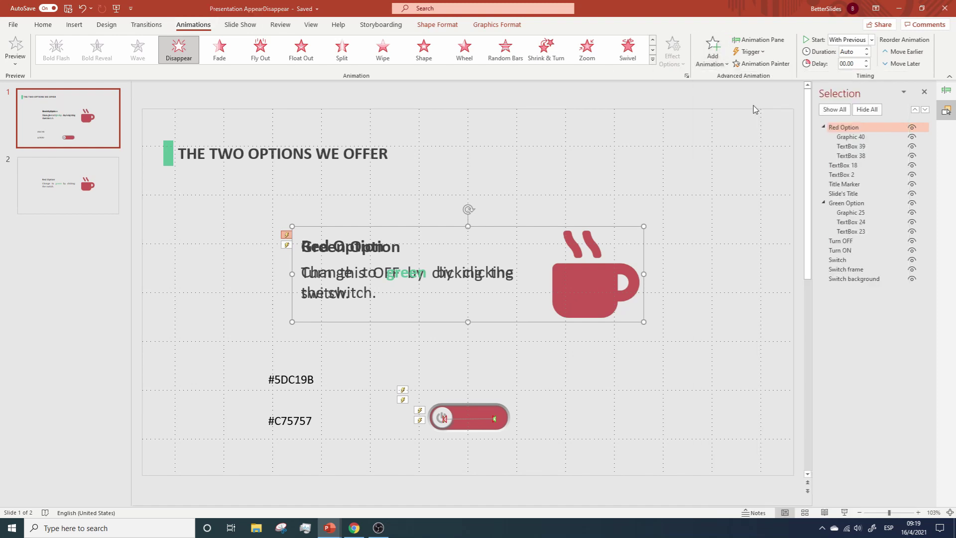
click(945, 90)
click(923, 124)
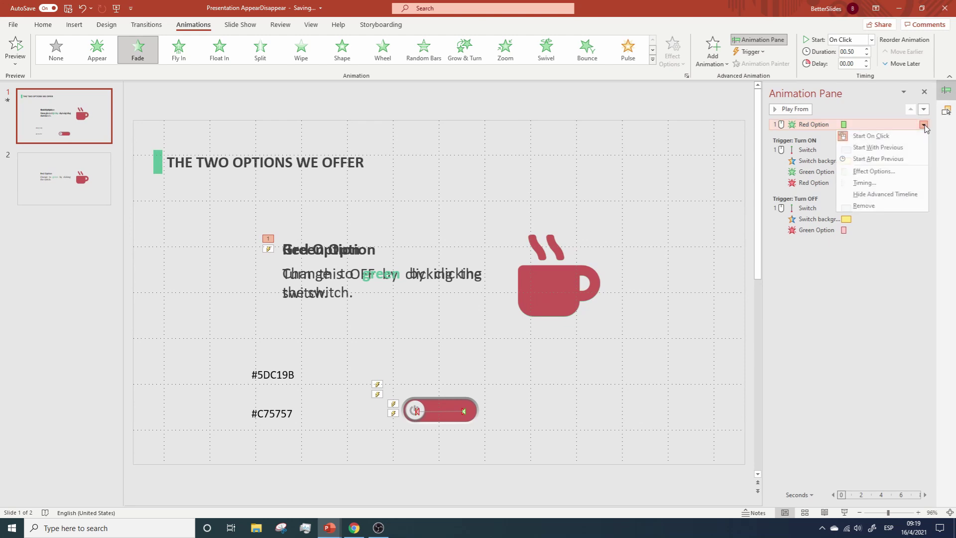
click(891, 147)
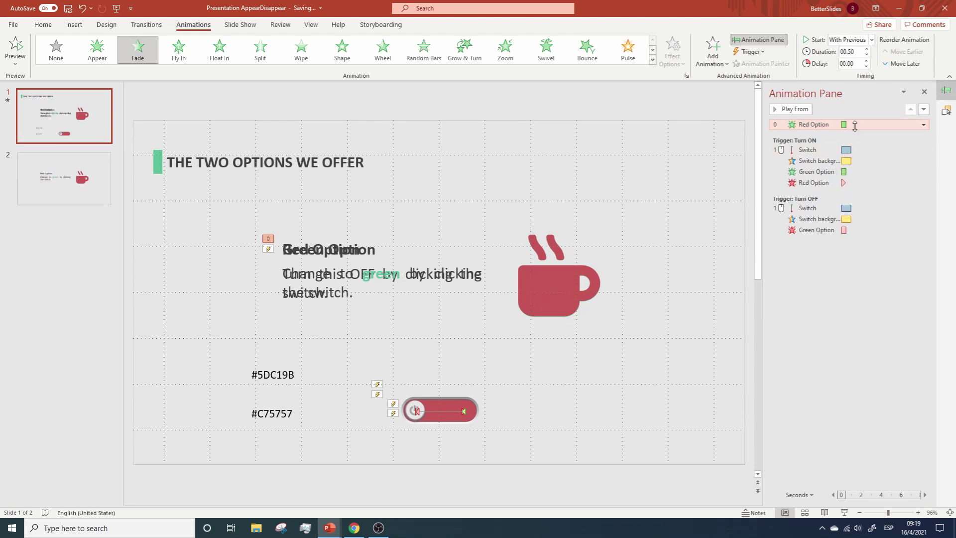
drag(821, 121, 812, 248)
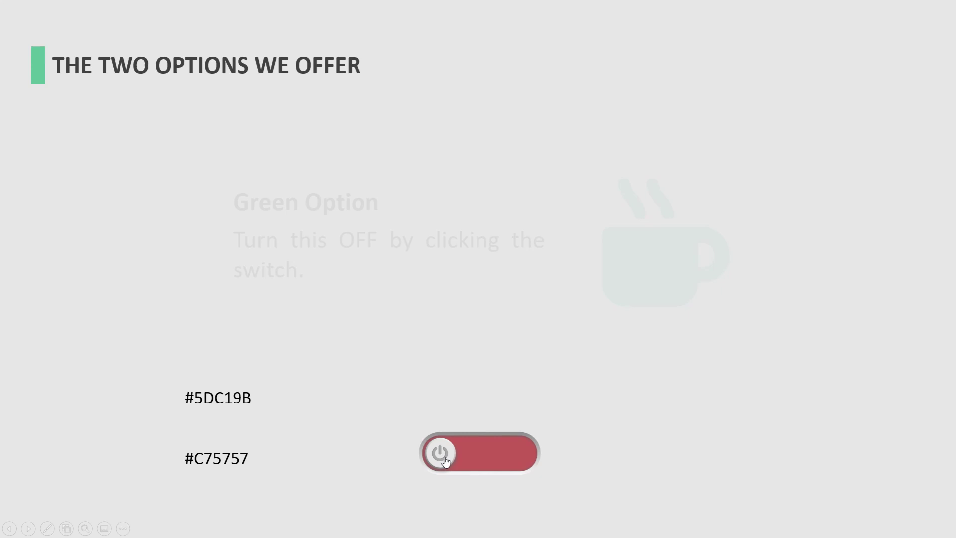
click(520, 454)
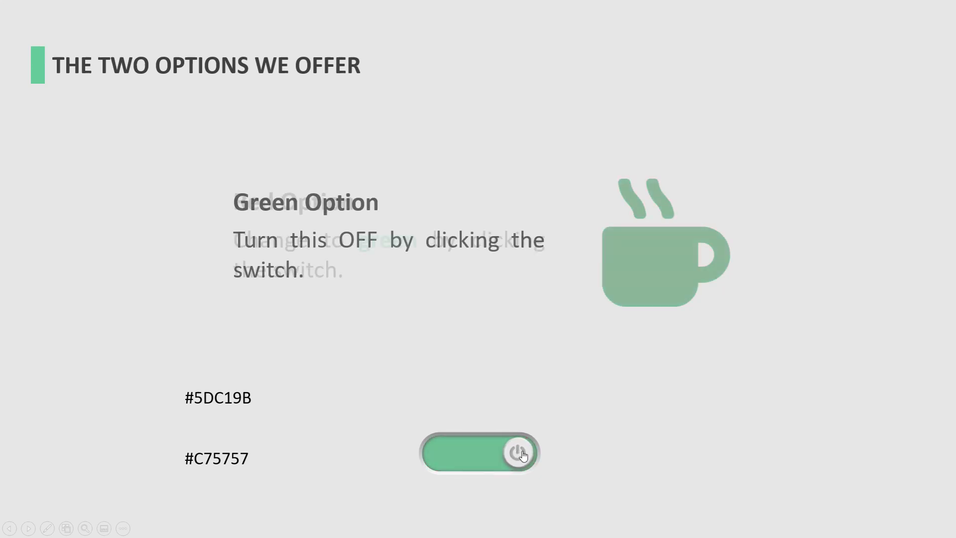
click(440, 457)
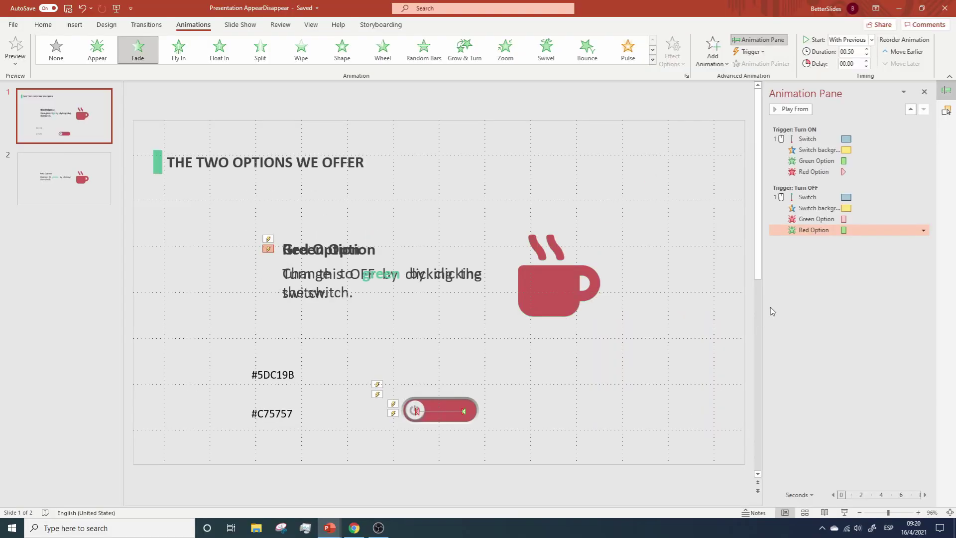
Step: Change the Green Option's Turn OFF exit animation to Disappear, then start the slide show
click(816, 219)
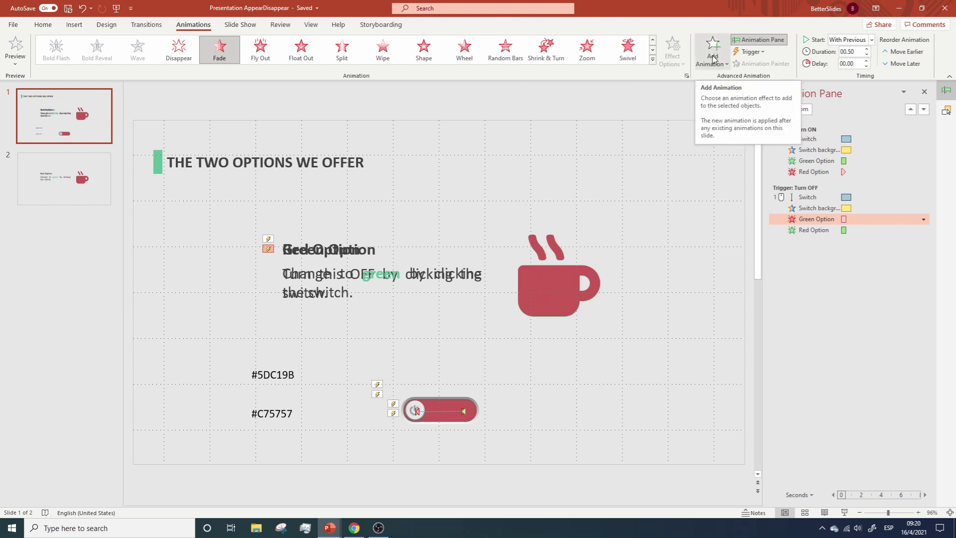
click(180, 54)
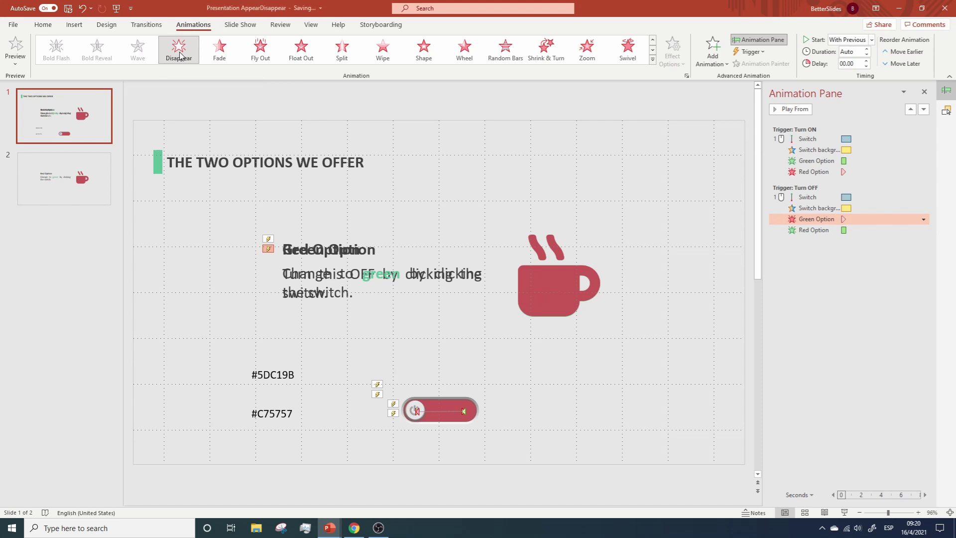
click(844, 512)
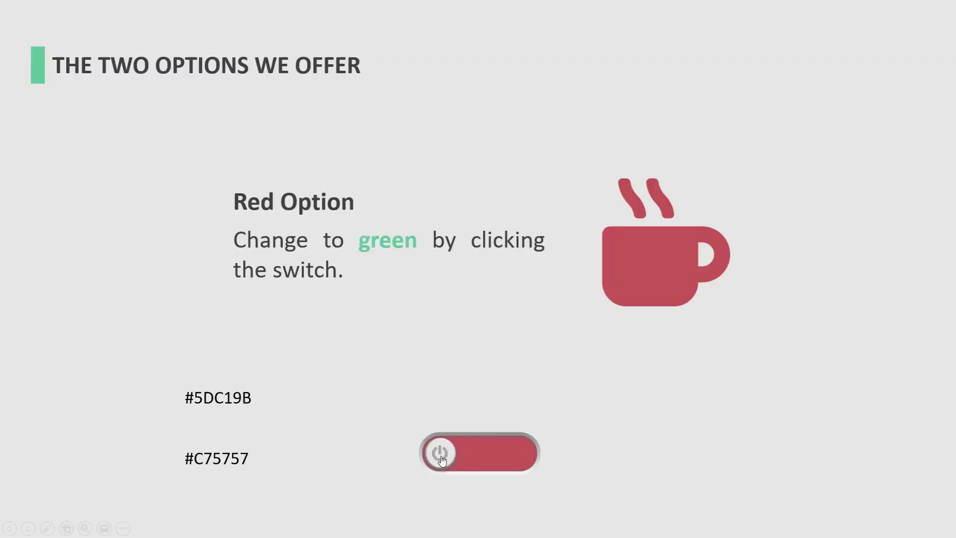
Step: Test the switch in the slide show, flipping between Green Option and Red Option twice
click(442, 461)
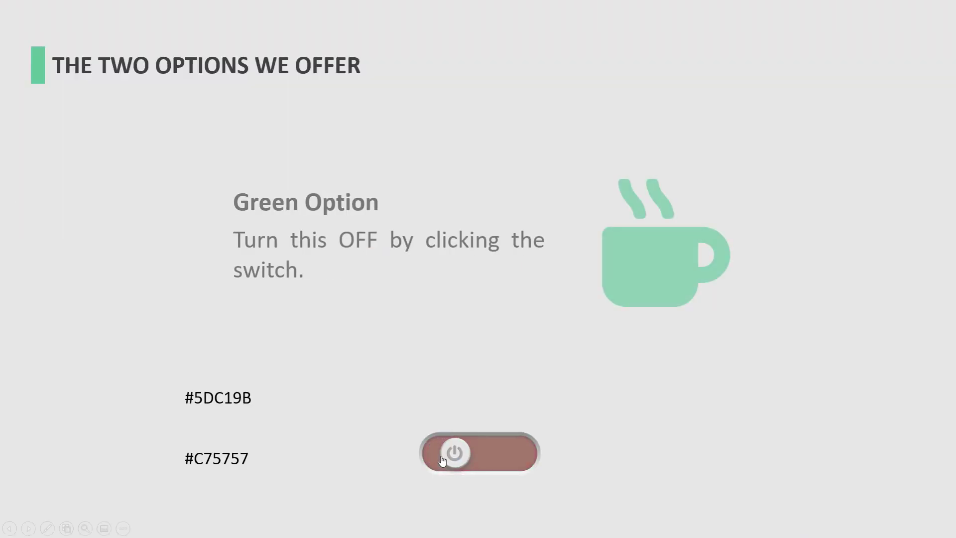
click(525, 461)
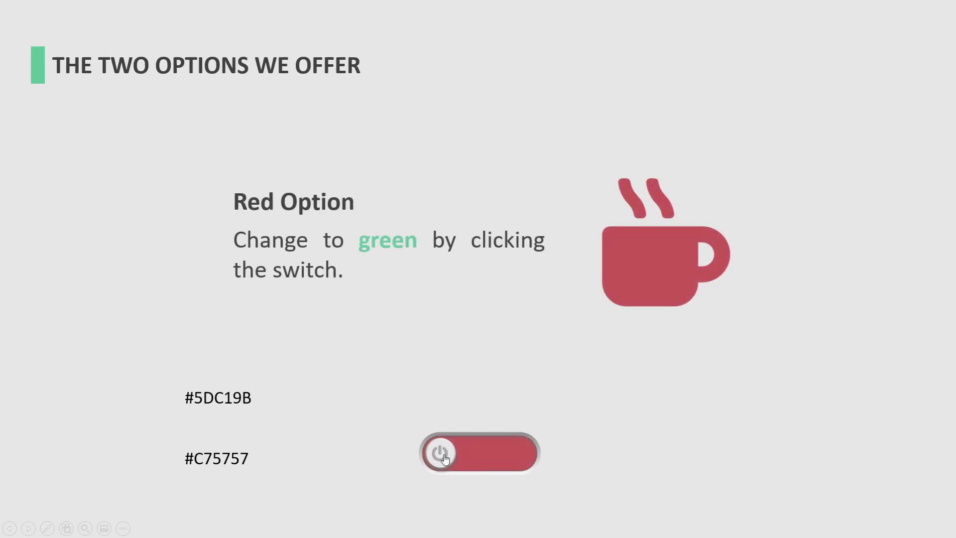
click(445, 456)
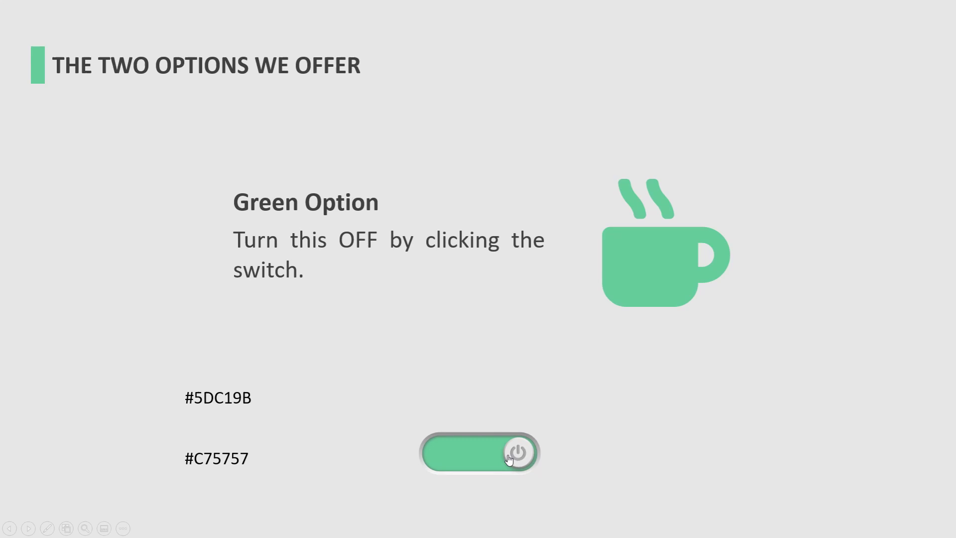
click(522, 458)
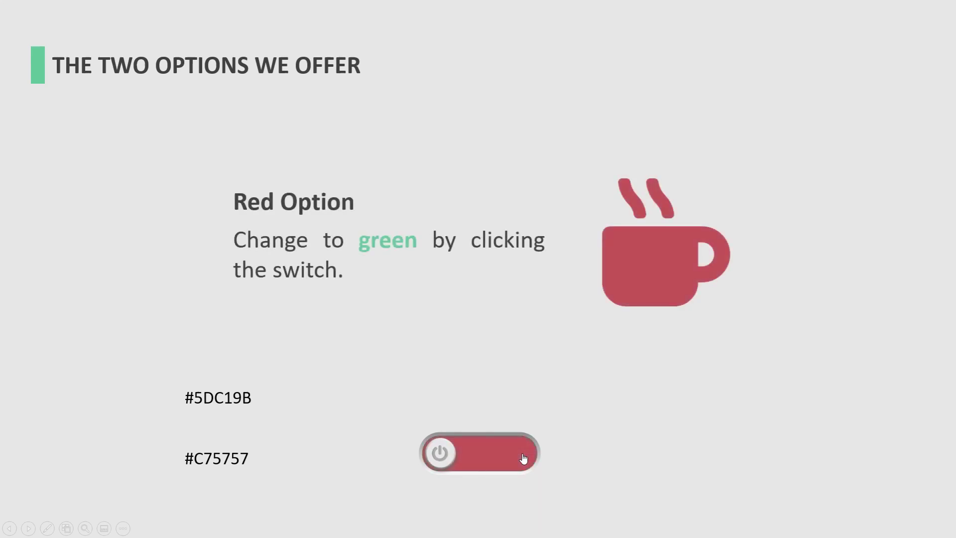
Step: Exit the slide show and delete the #5DC19B and #C75757 colour-code labels
key(Escape)
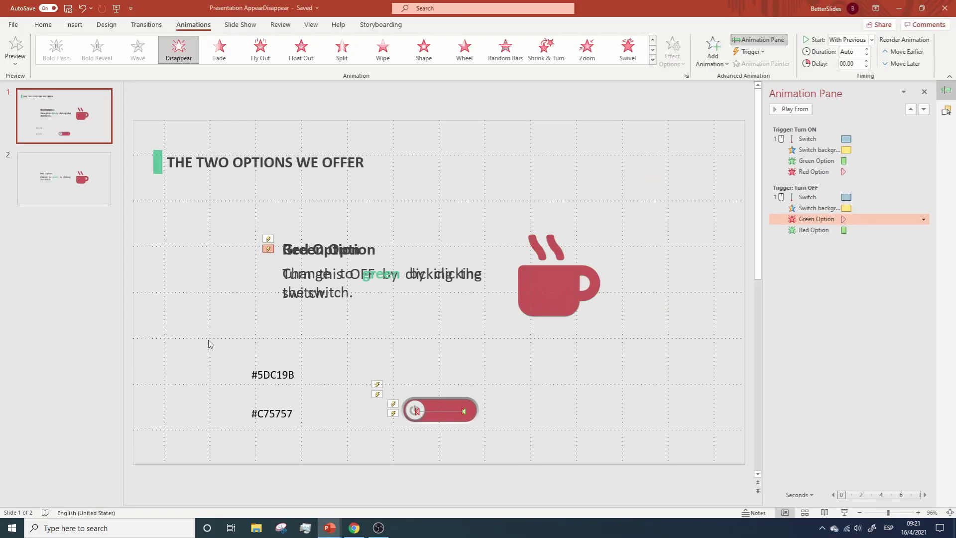
drag(208, 340, 313, 441)
key(Delete)
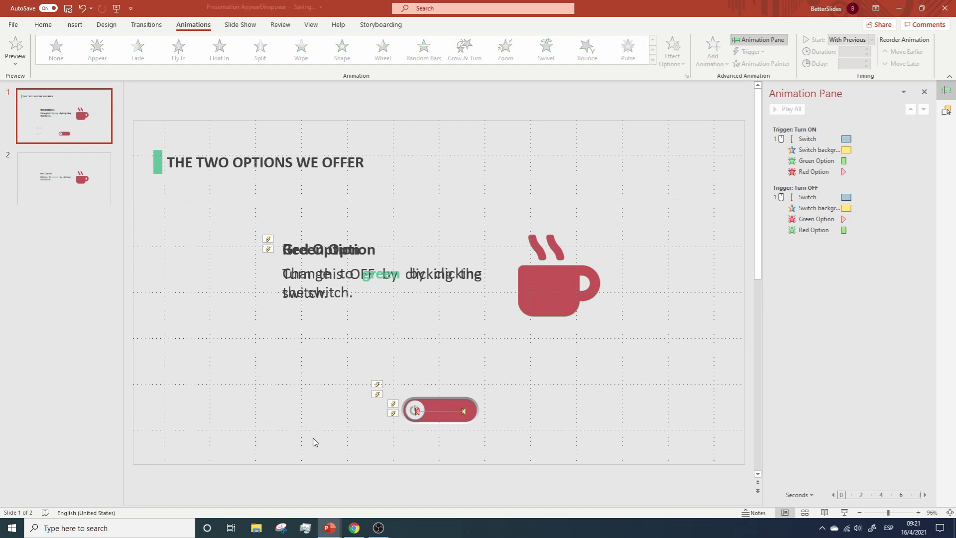